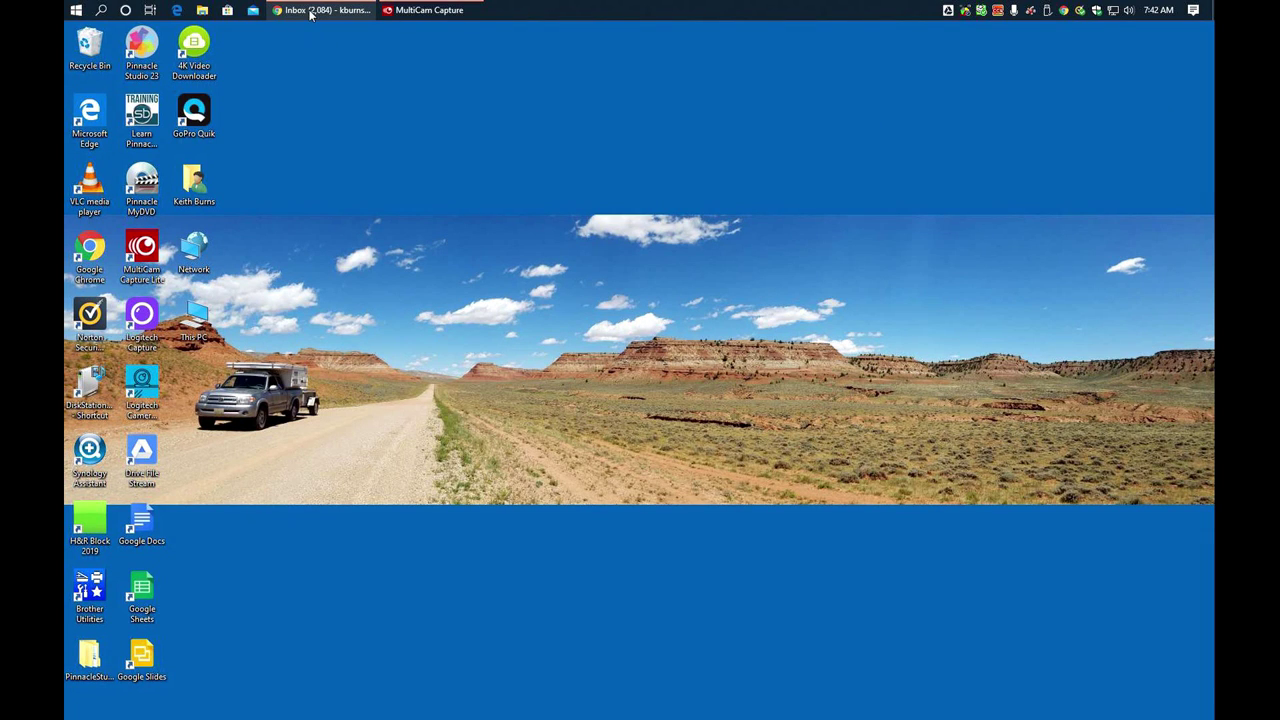
# - Download the red shield photo 20200501_073721.jpg from Gmail into the Documents › student work folder
pyautogui.moveTo(321, 18)
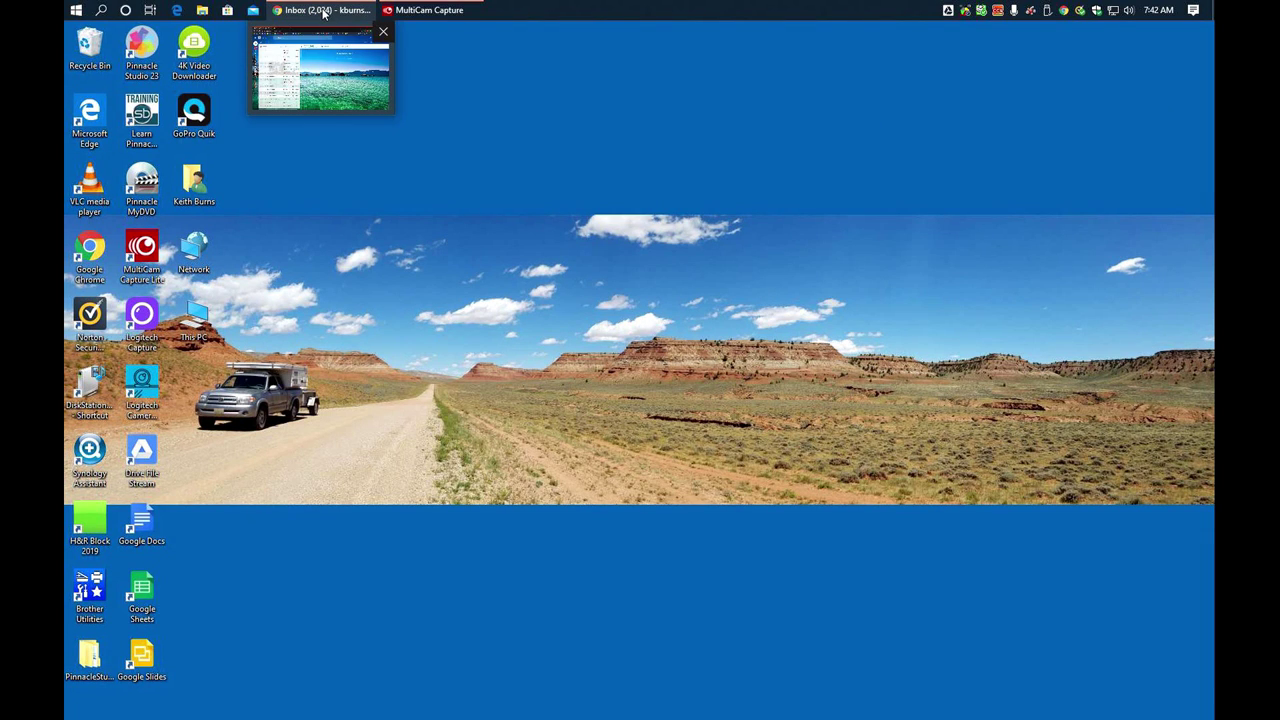
pyautogui.click(324, 12)
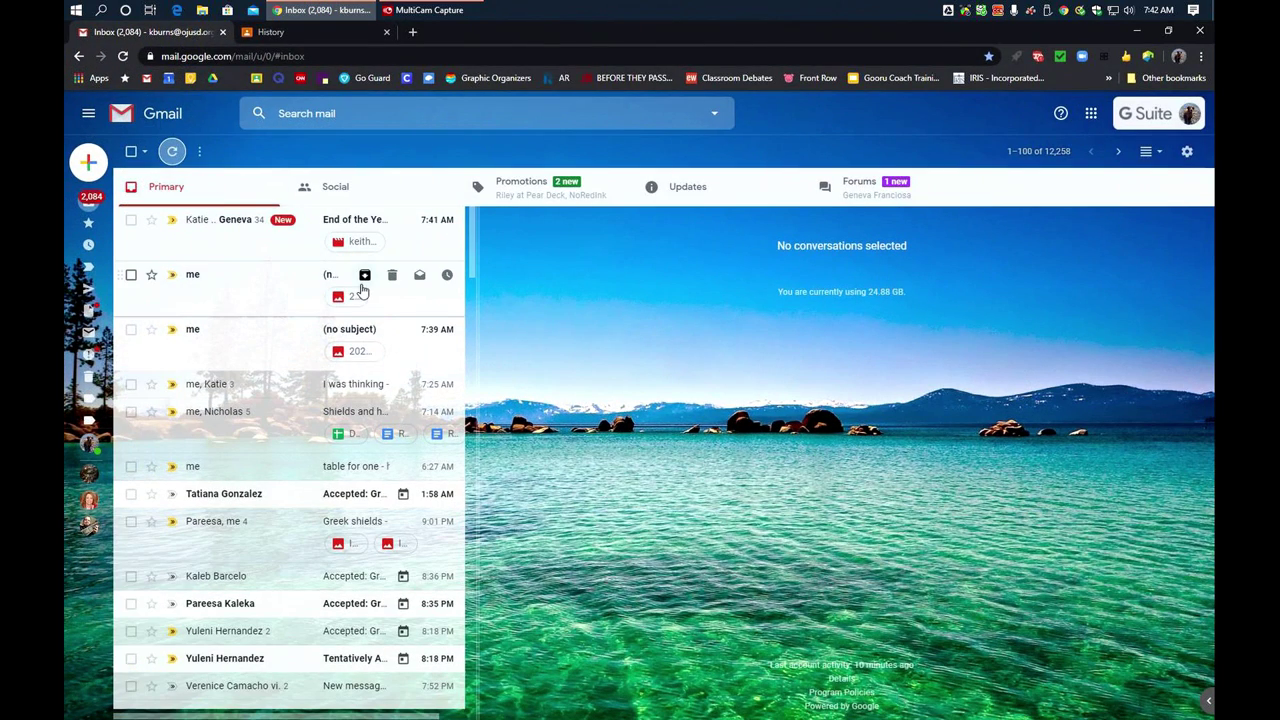
pyautogui.click(338, 300)
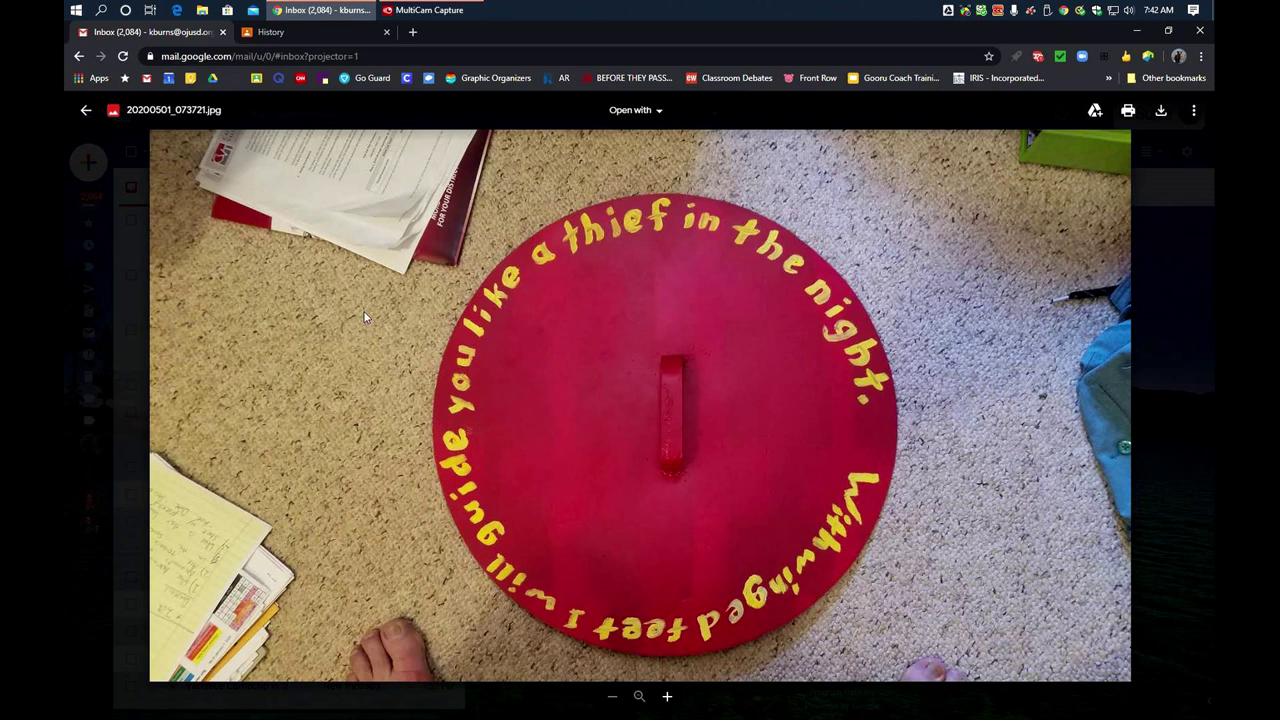
pyautogui.click(1162, 112)
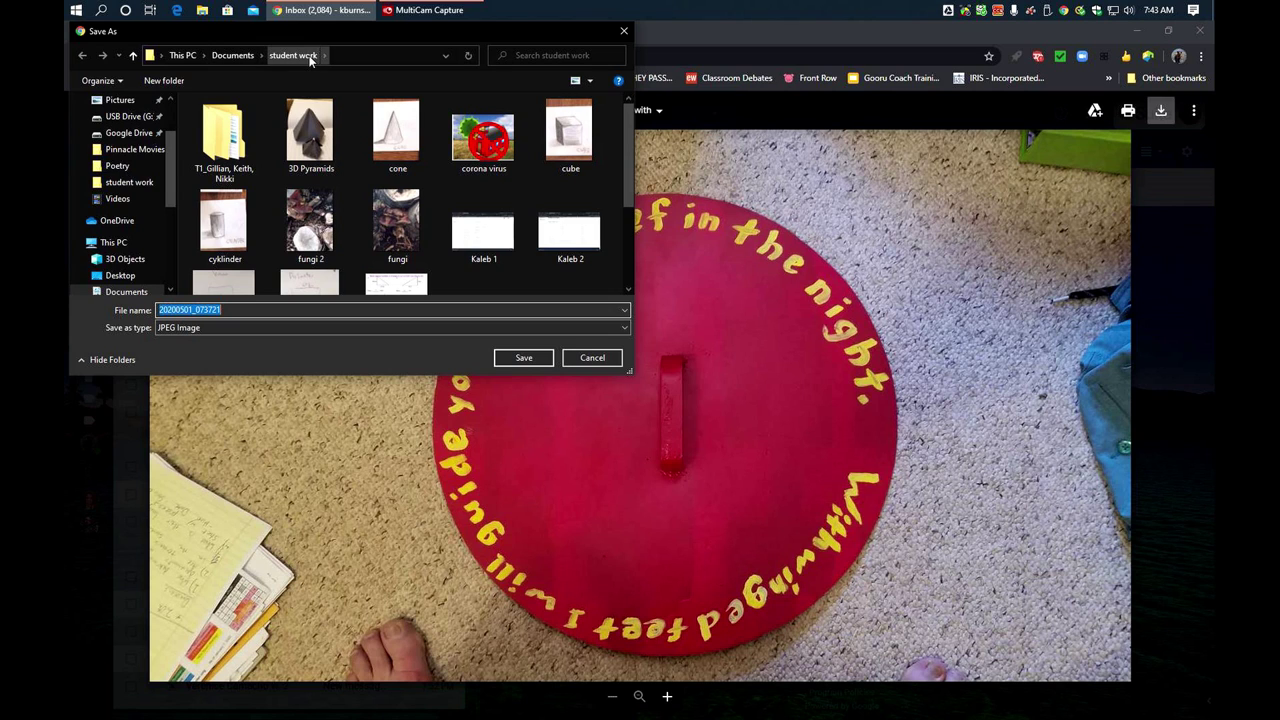
pyautogui.click(527, 358)
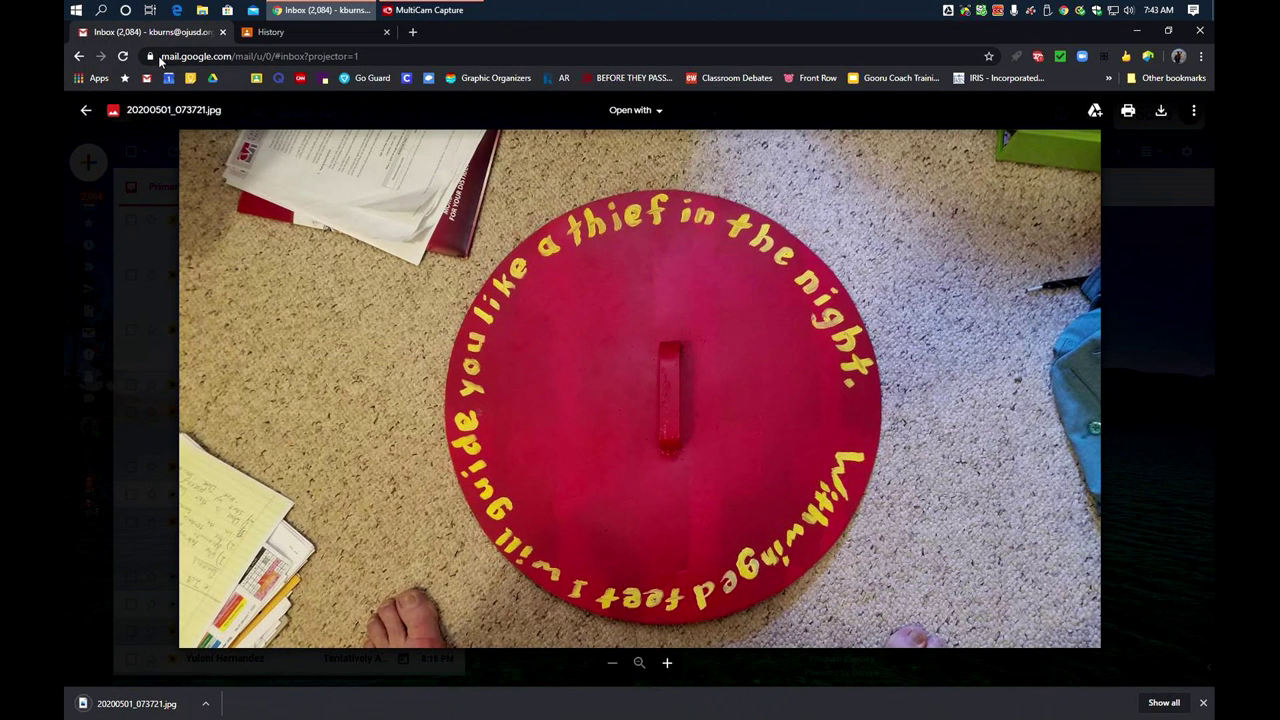
# - Save the next email's shield photo, 20200501_073739.jpg, into the student work folder
pyautogui.click(87, 110)
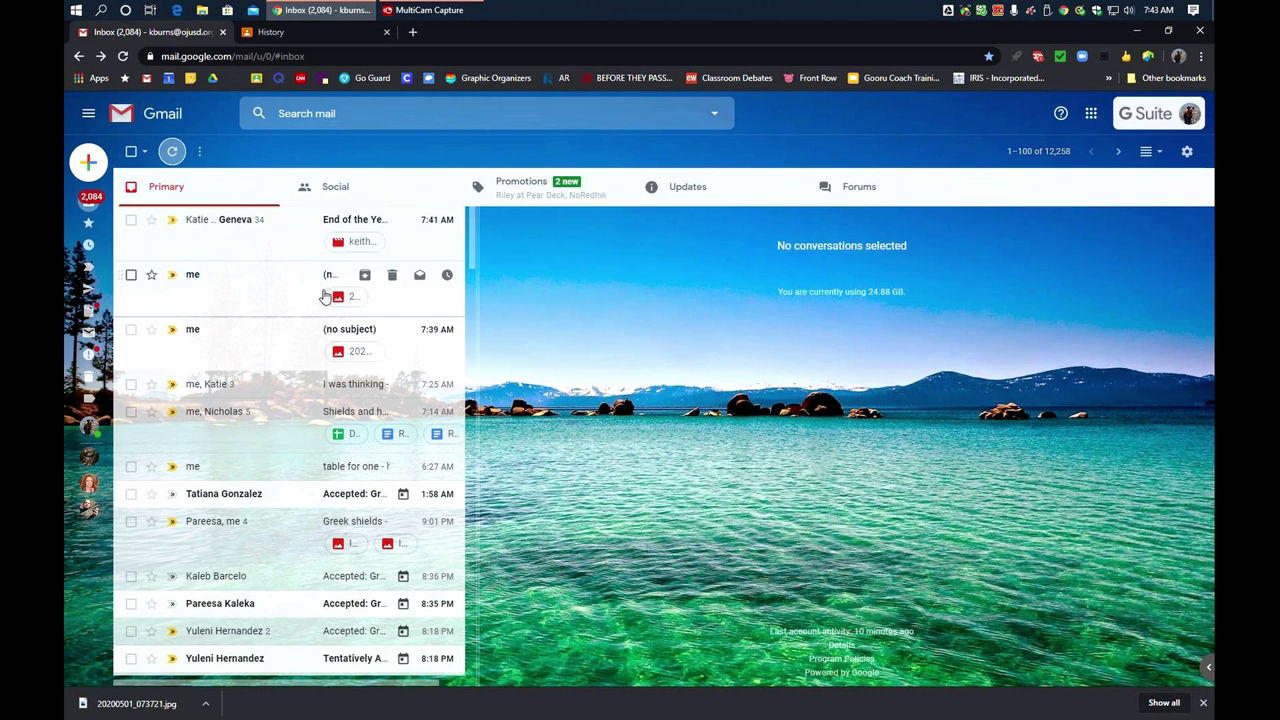
pyautogui.click(348, 351)
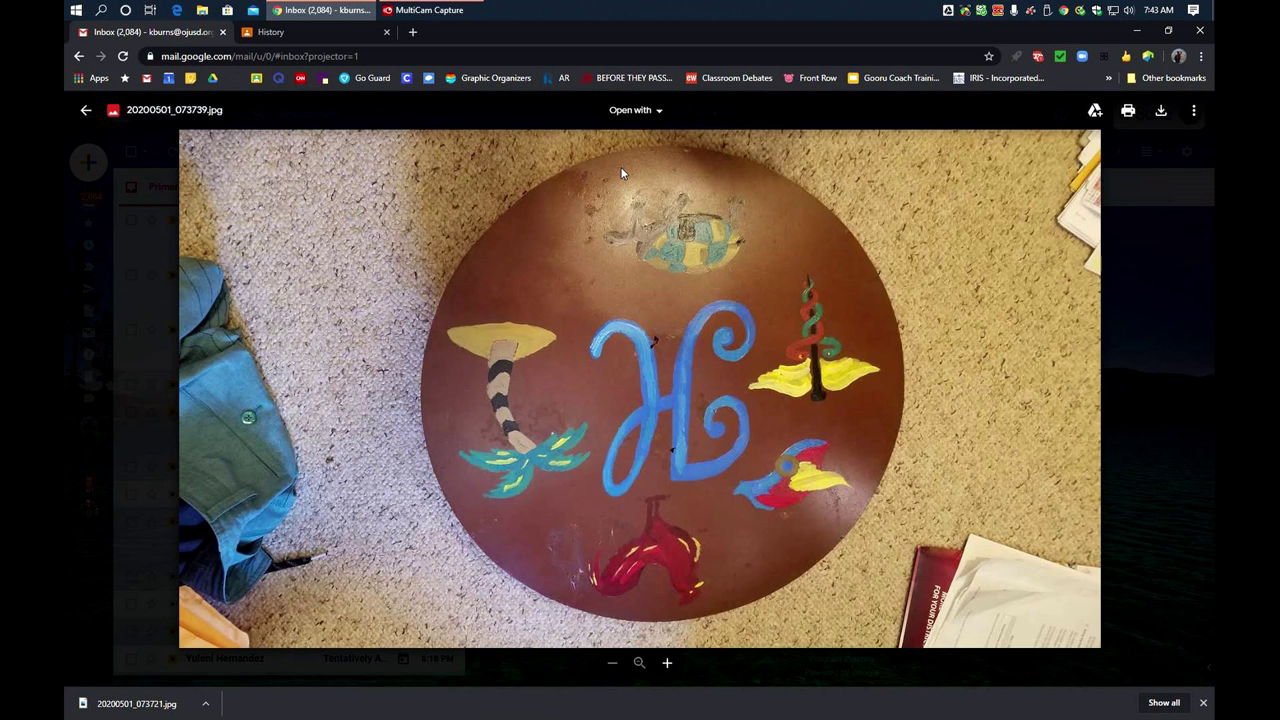
pyautogui.click(1160, 112)
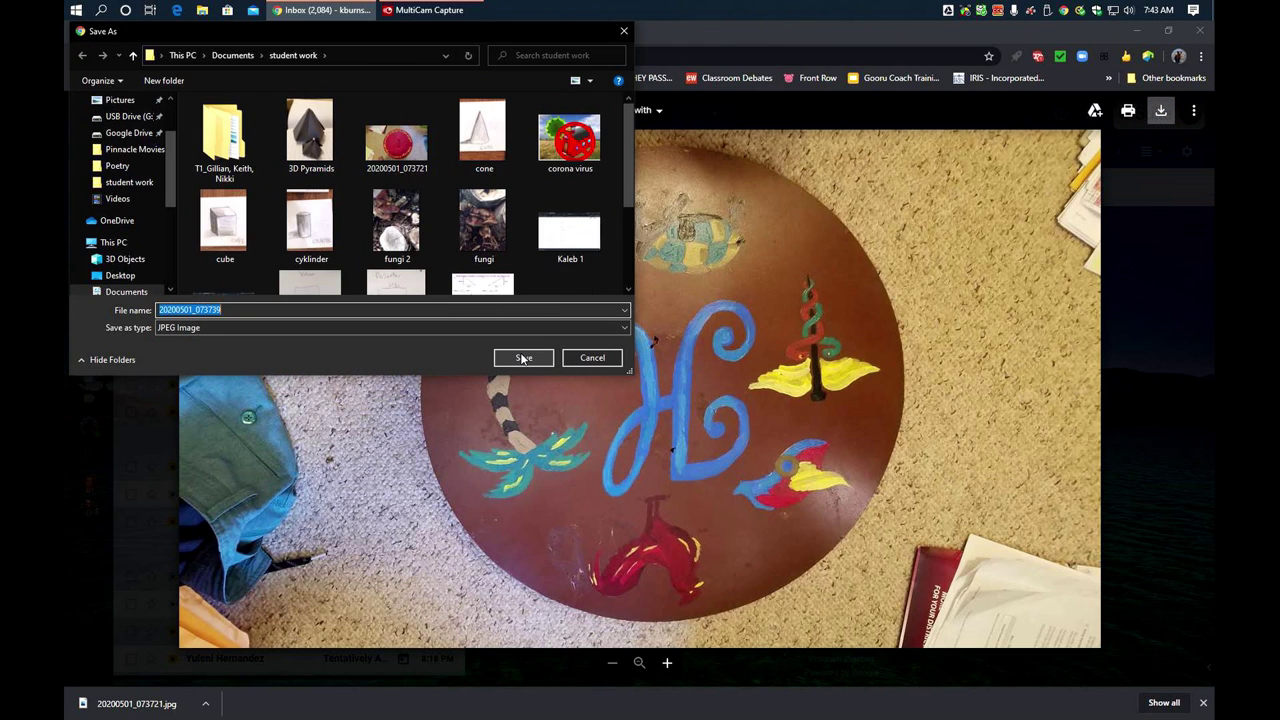
pyautogui.click(522, 358)
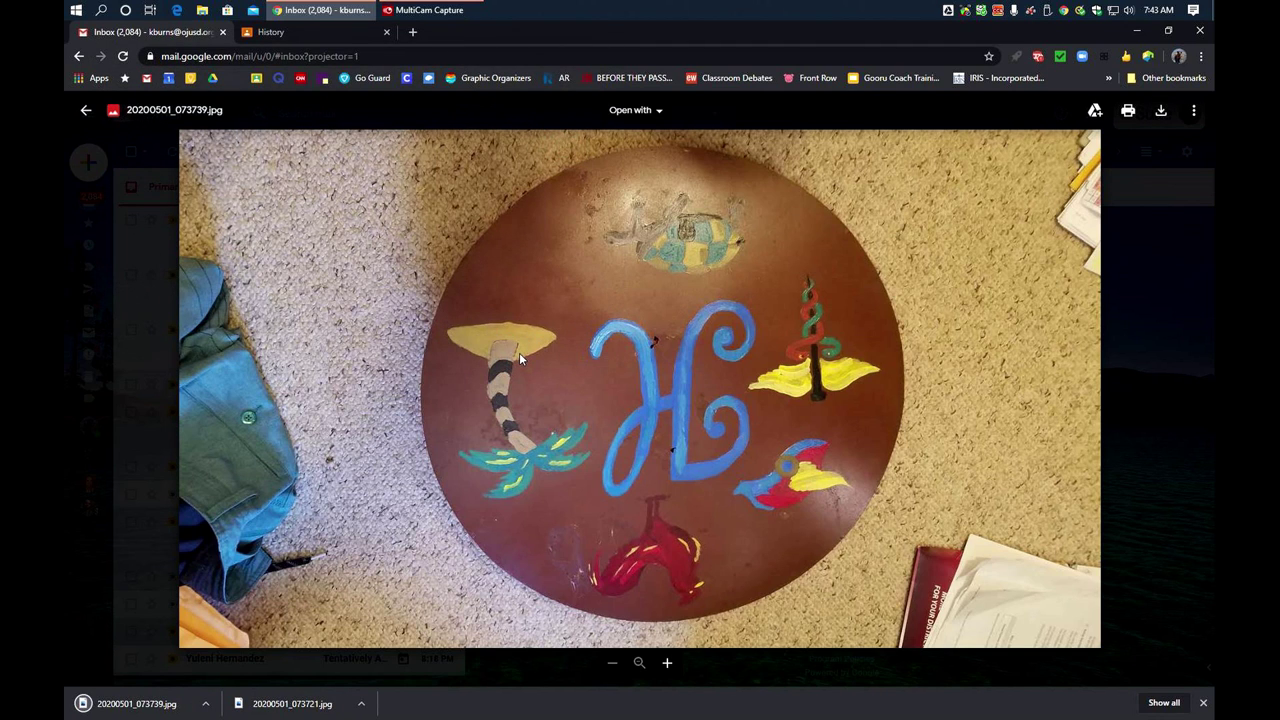
# - Close the Gmail tab and expand Greek Shields on the History class's Classwork page
pyautogui.click(223, 33)
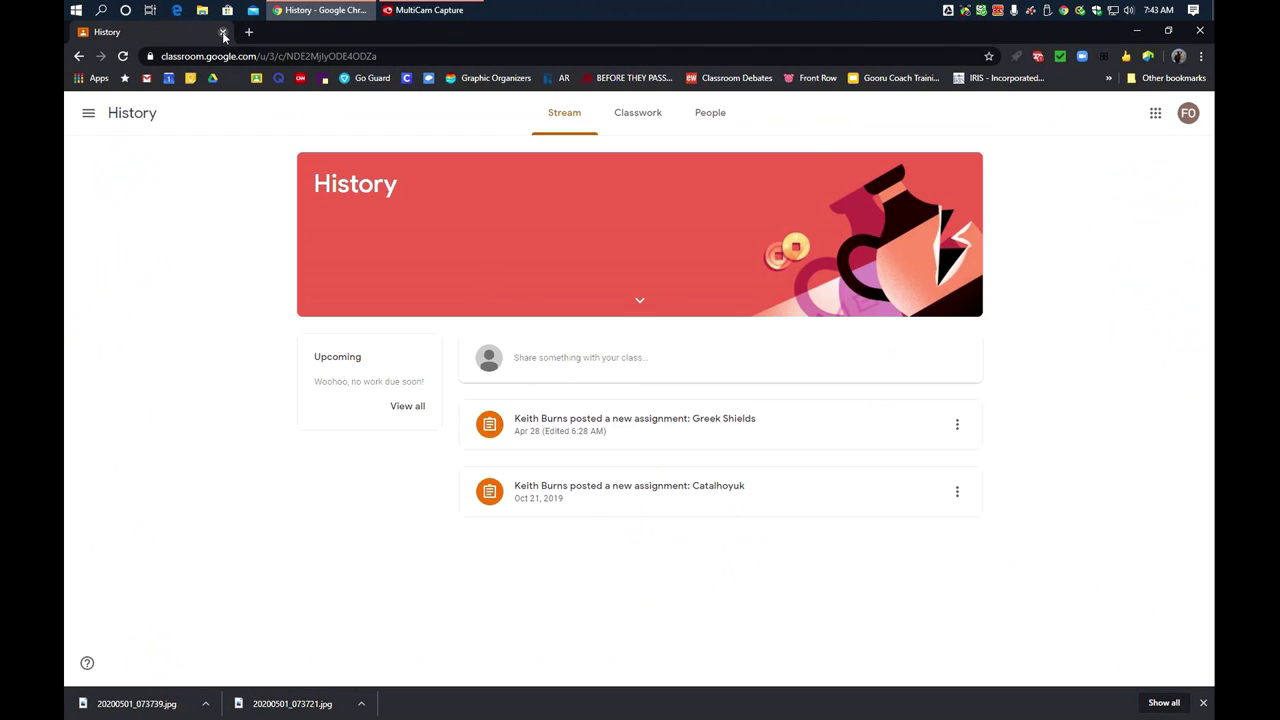
pyautogui.click(640, 118)
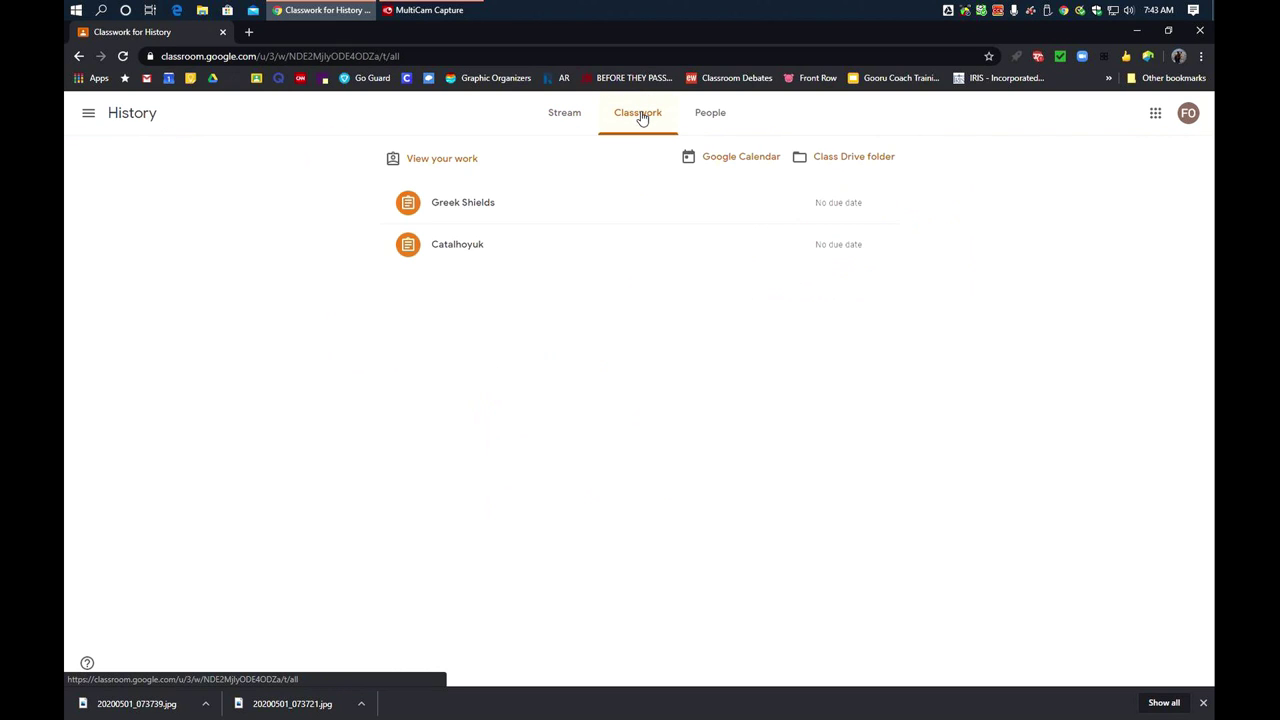
pyautogui.click(482, 206)
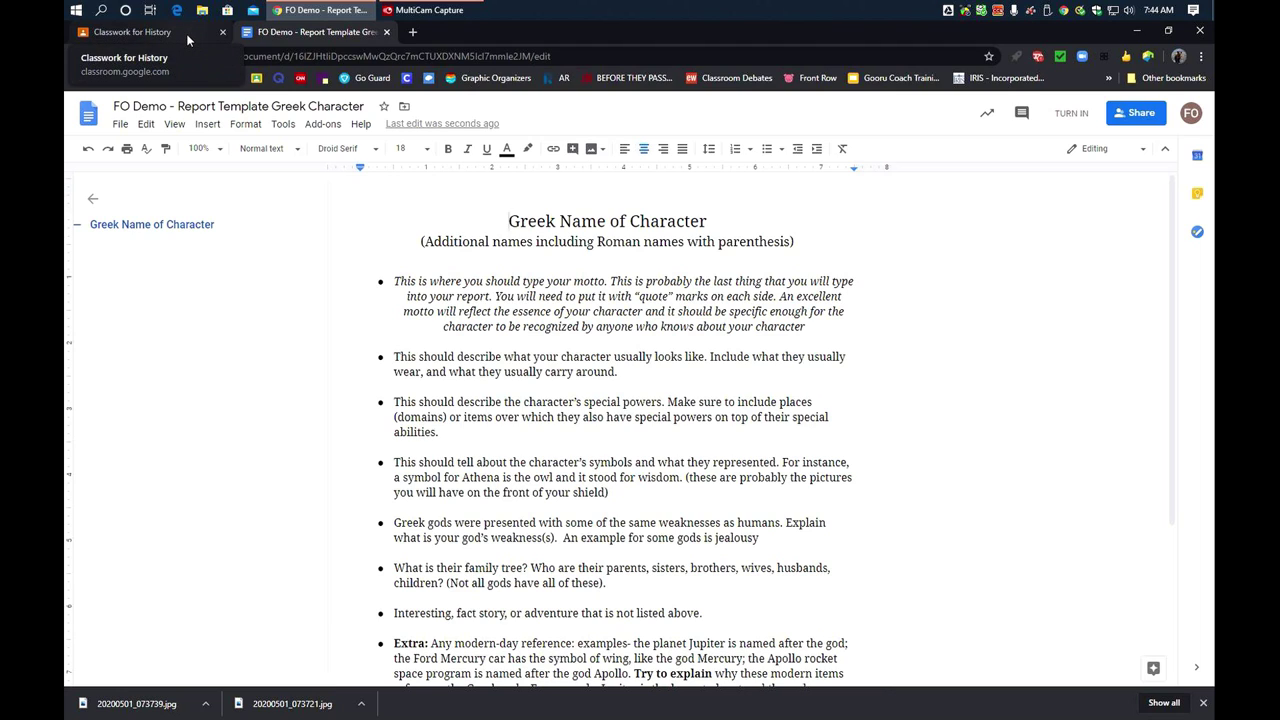
# - Return to the Classroom History Classwork tab listing the Greek Shields assignment
pyautogui.click(150, 32)
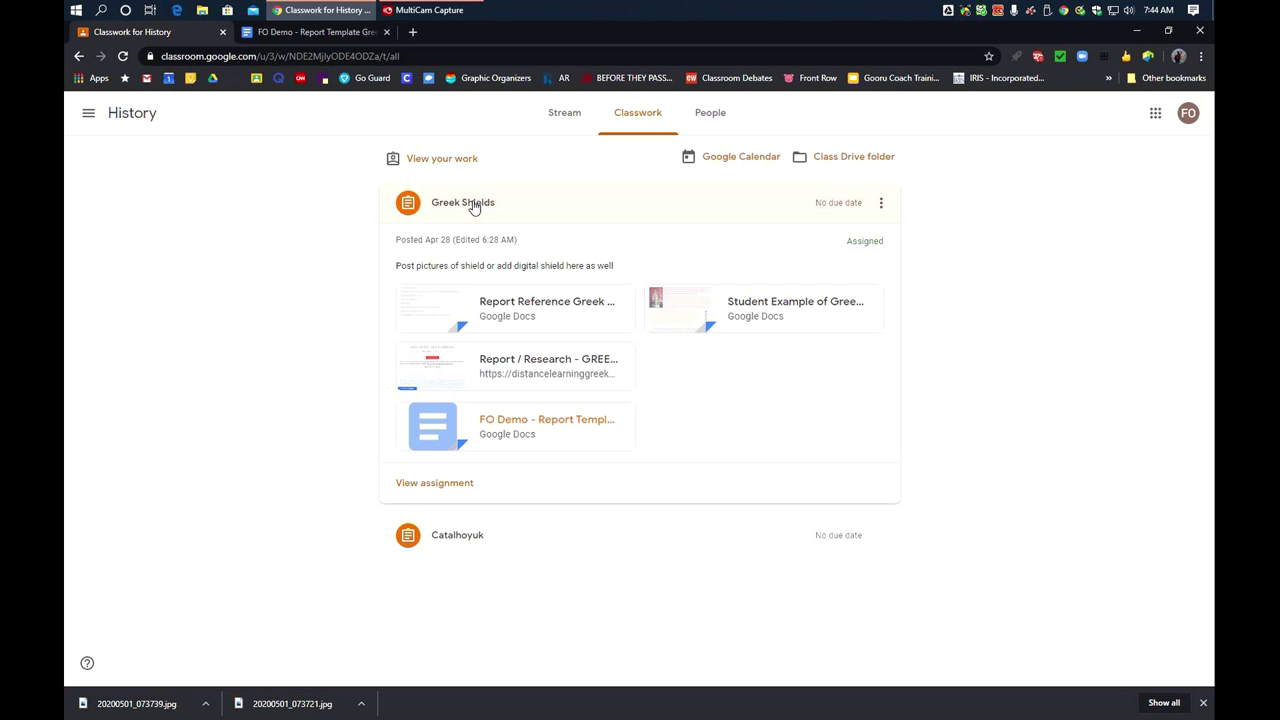
# - Open the Greek Shields assignment page and remove the report template copy from Your work
pyautogui.click(455, 488)
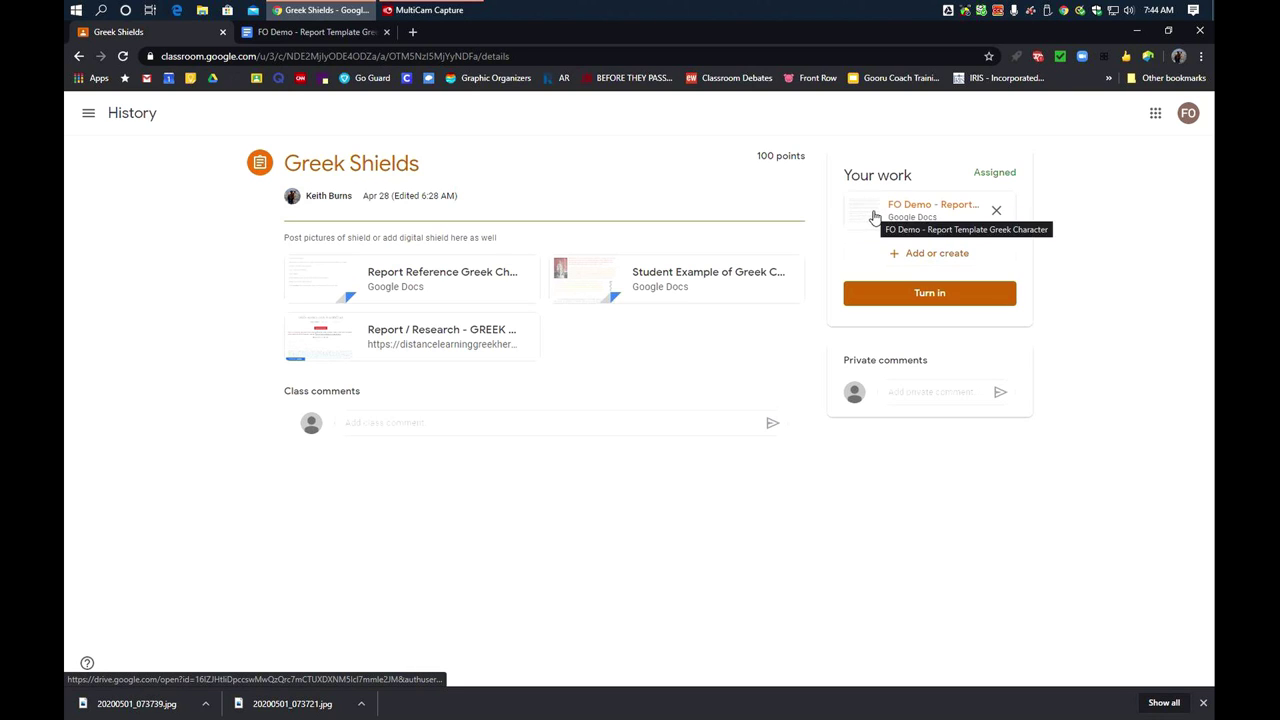
pyautogui.click(993, 211)
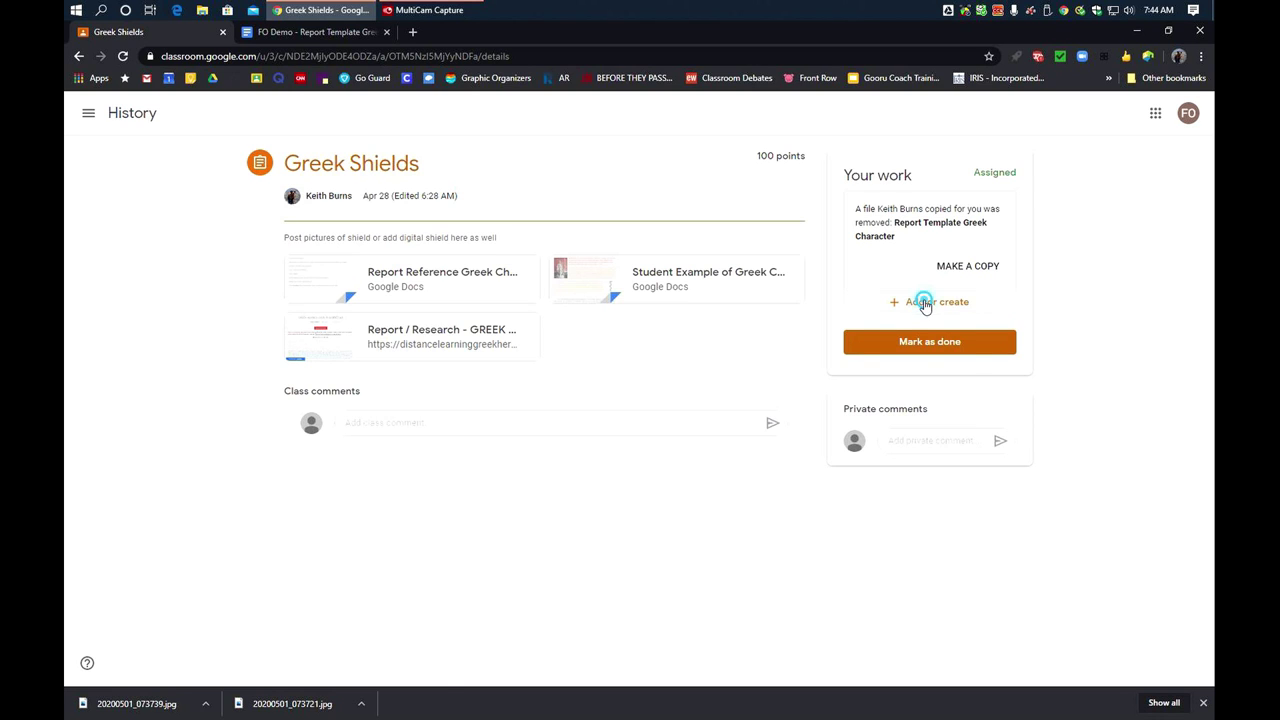
pyautogui.click(925, 305)
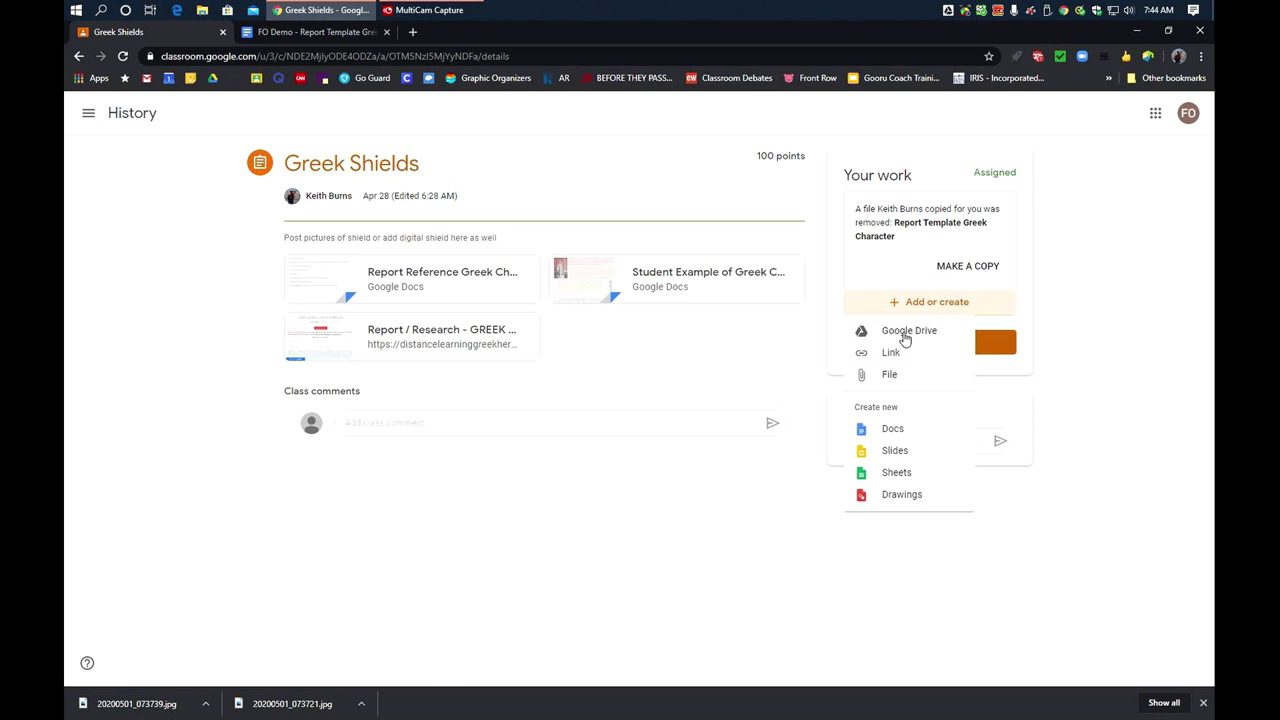
# - Attach the 'FO Demo - Report Template Greek Character' doc from Google Drive under Your work
pyautogui.click(905, 335)
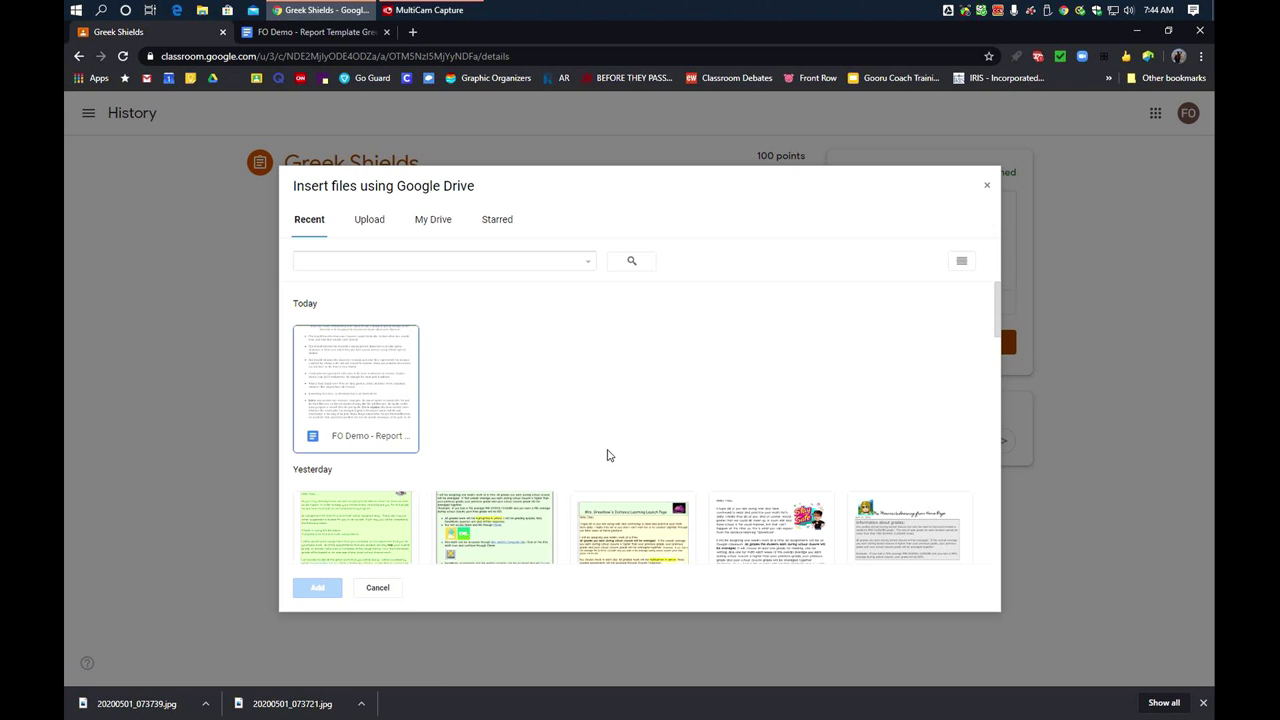
pyautogui.click(358, 383)
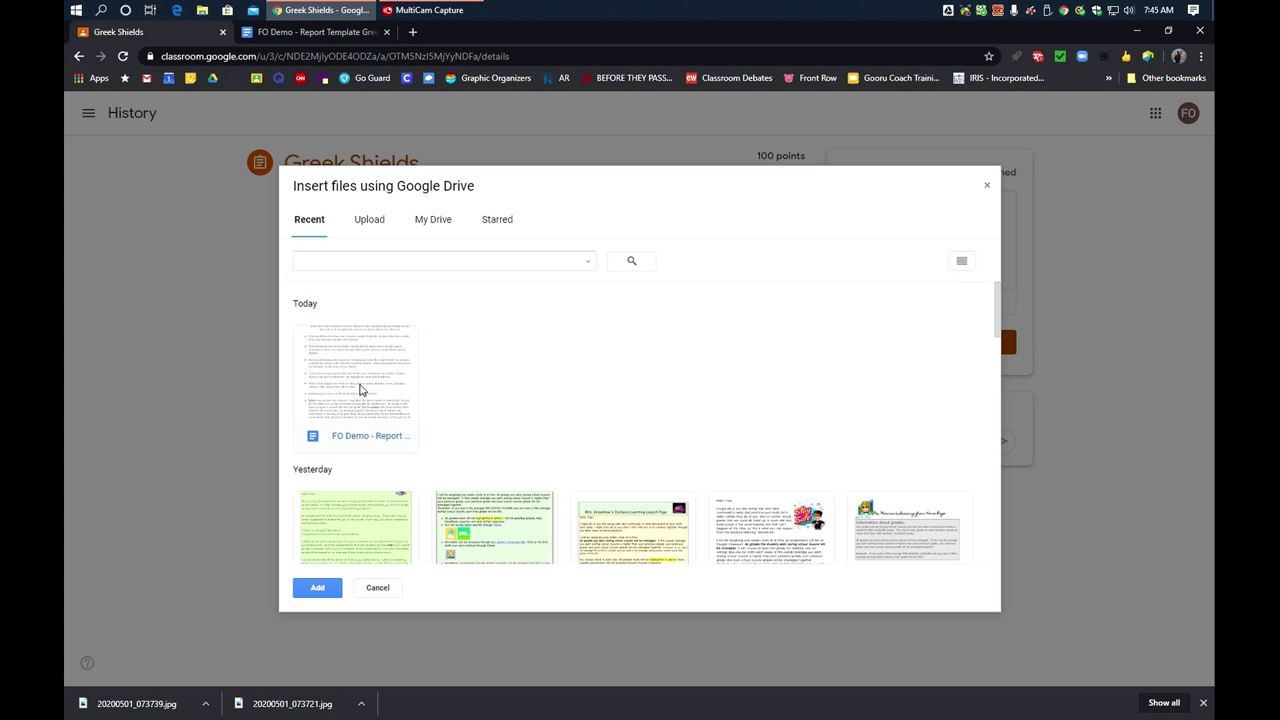
pyautogui.click(322, 591)
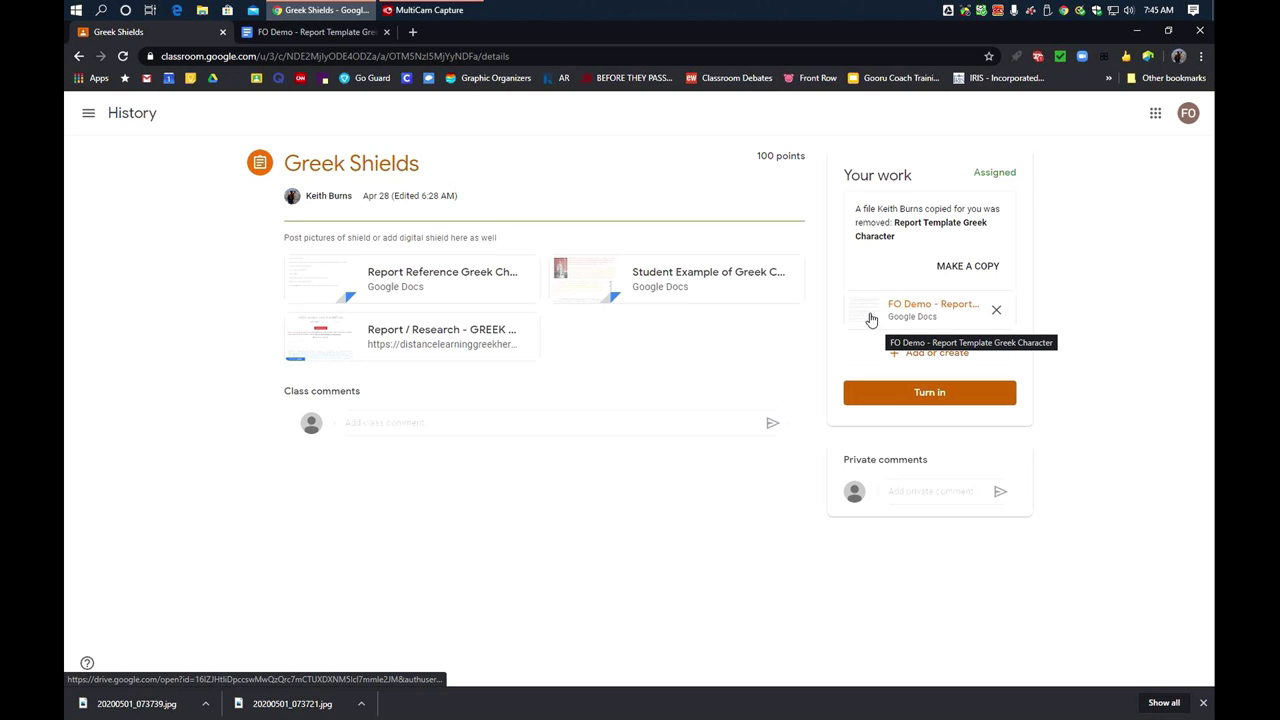
pyautogui.click(871, 318)
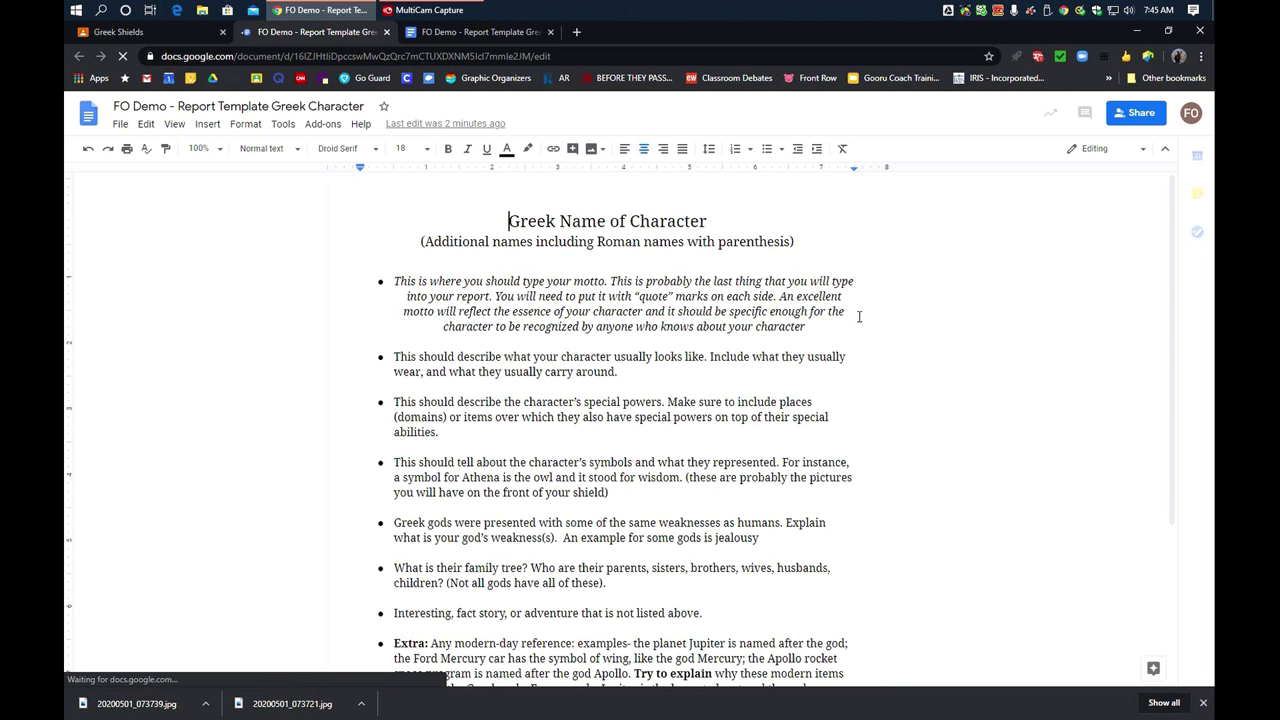
# - Put the cursor on the empty line below the Extra paragraph and start an image upload from the computer
pyautogui.scroll(-4, 859, 317)
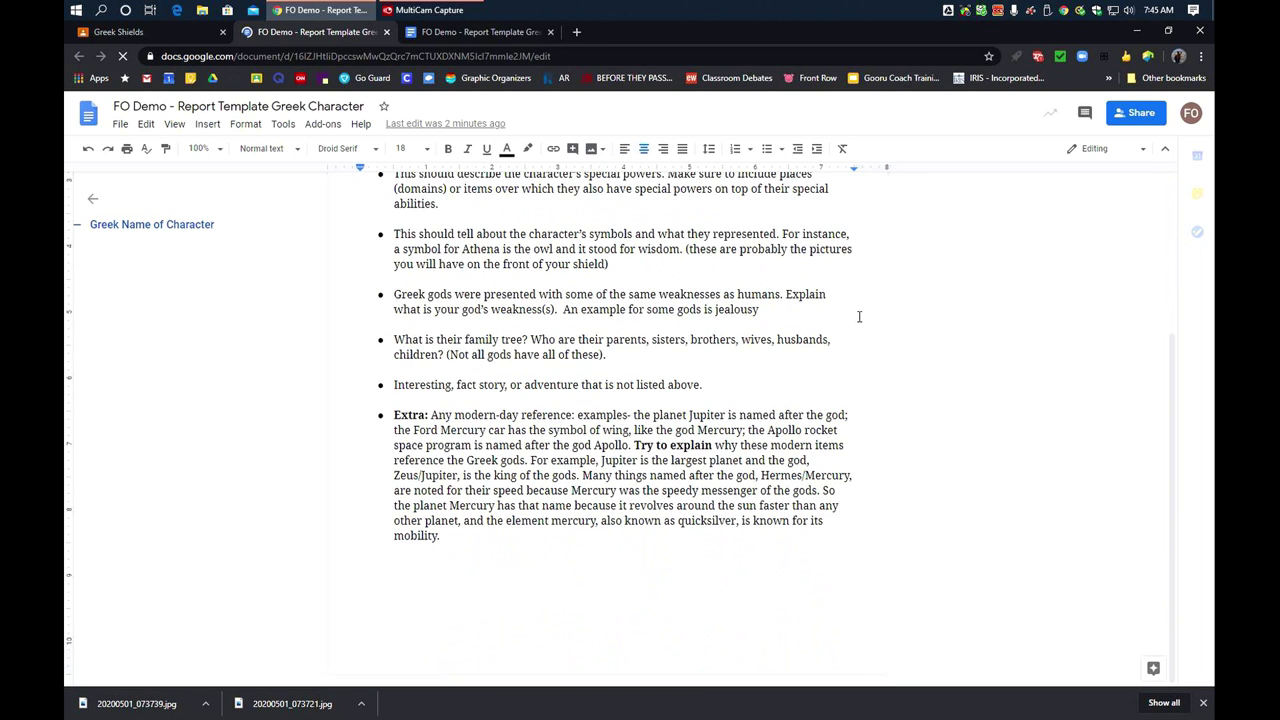
pyautogui.click(485, 580)
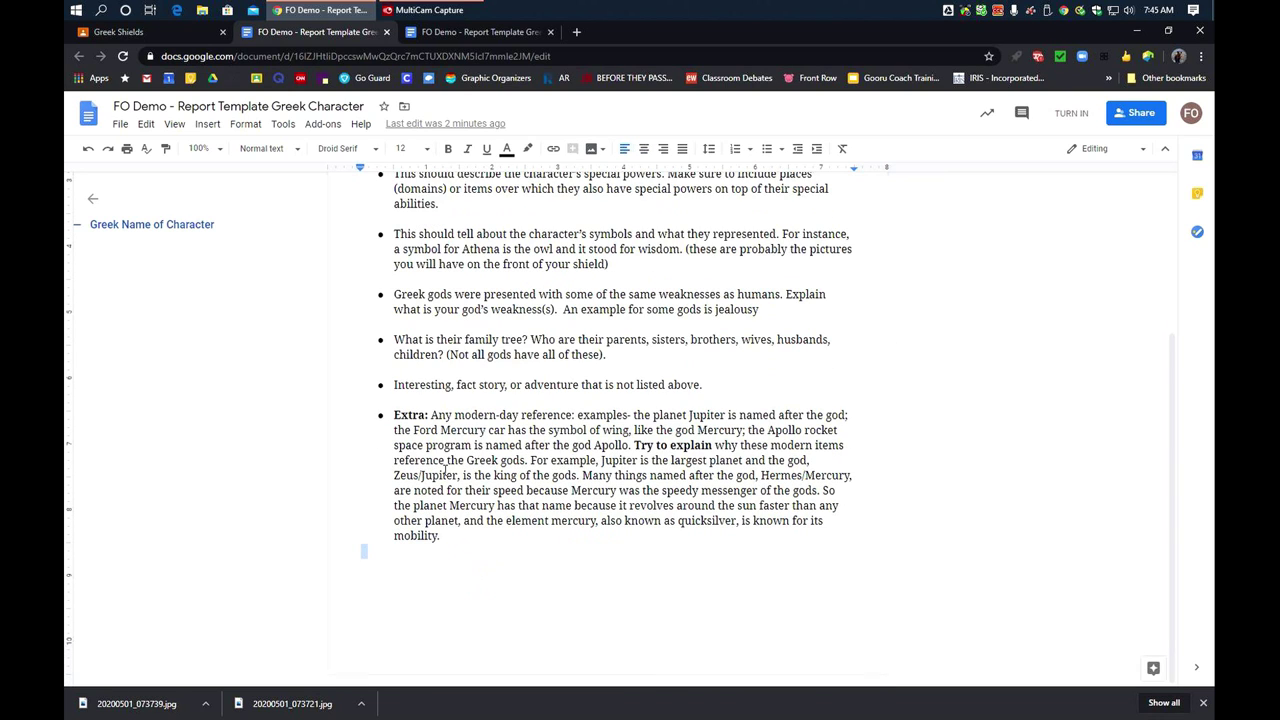
pyautogui.click(207, 125)
pyautogui.moveTo(222, 155)
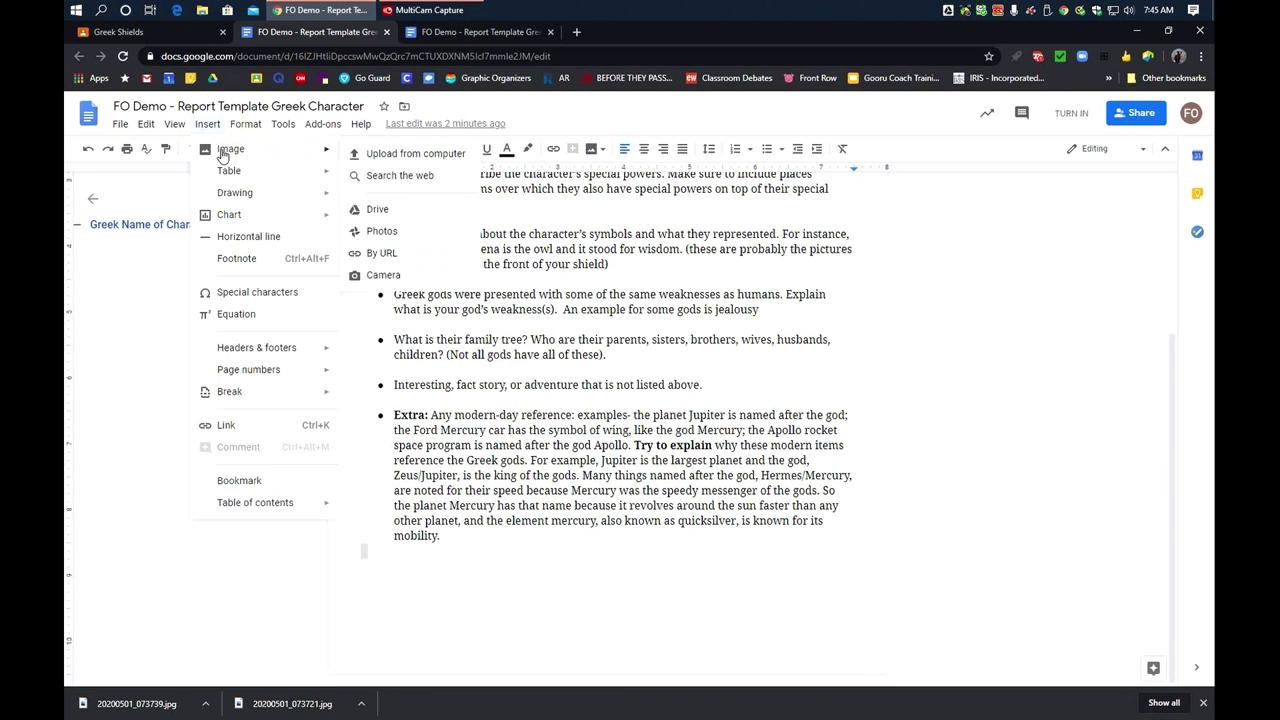
pyautogui.click(400, 156)
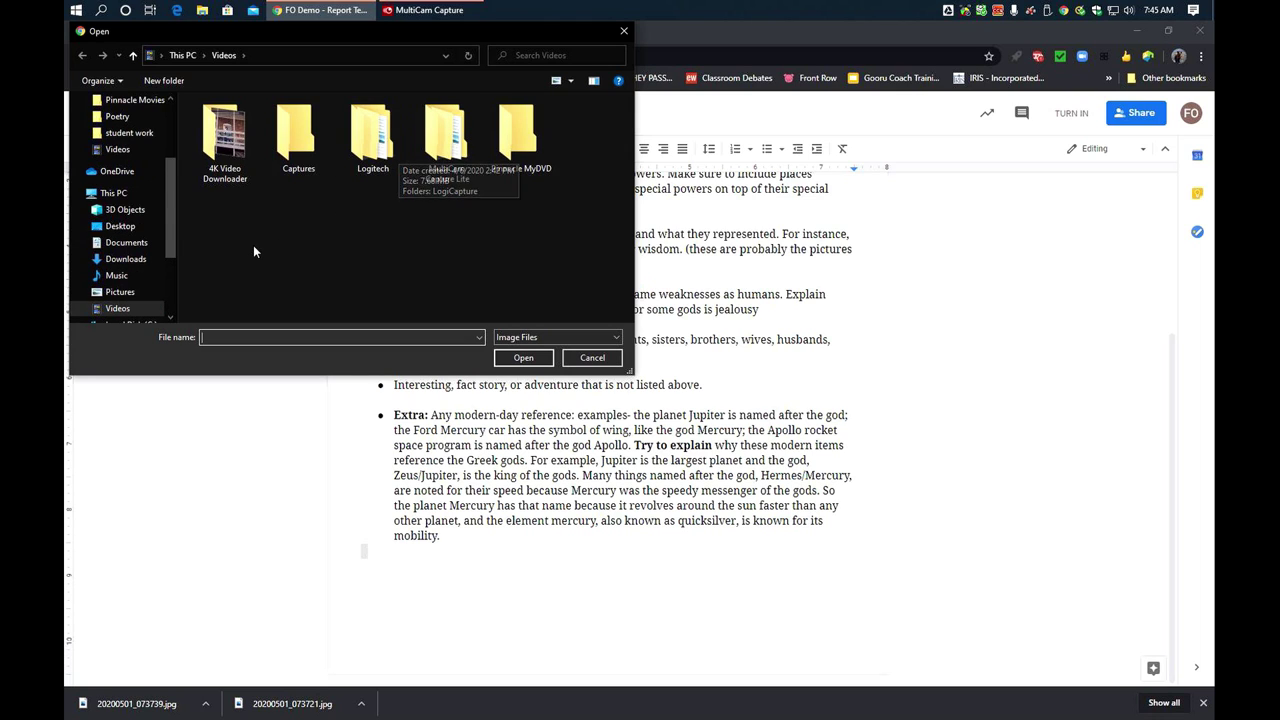
# - Insert 20200501_073739.jpg from the student work folder below the Extra paragraph
pyautogui.click(146, 135)
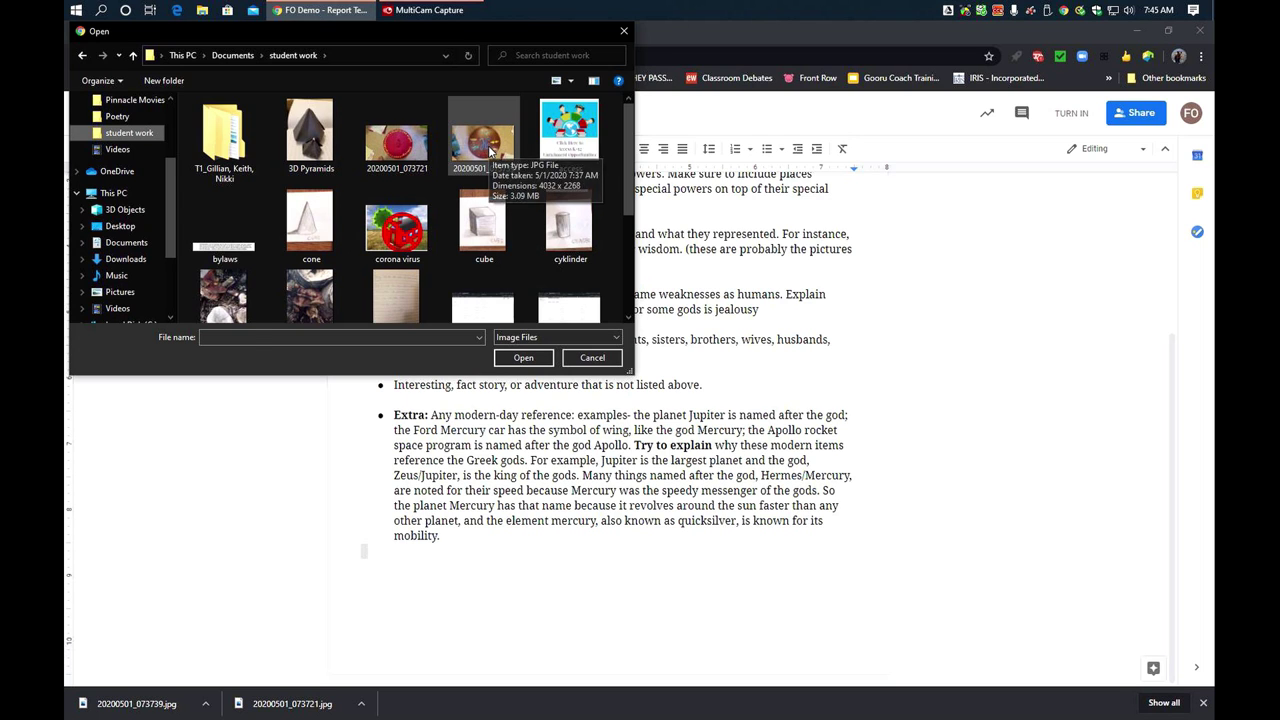
pyautogui.click(498, 160)
pyautogui.click(527, 359)
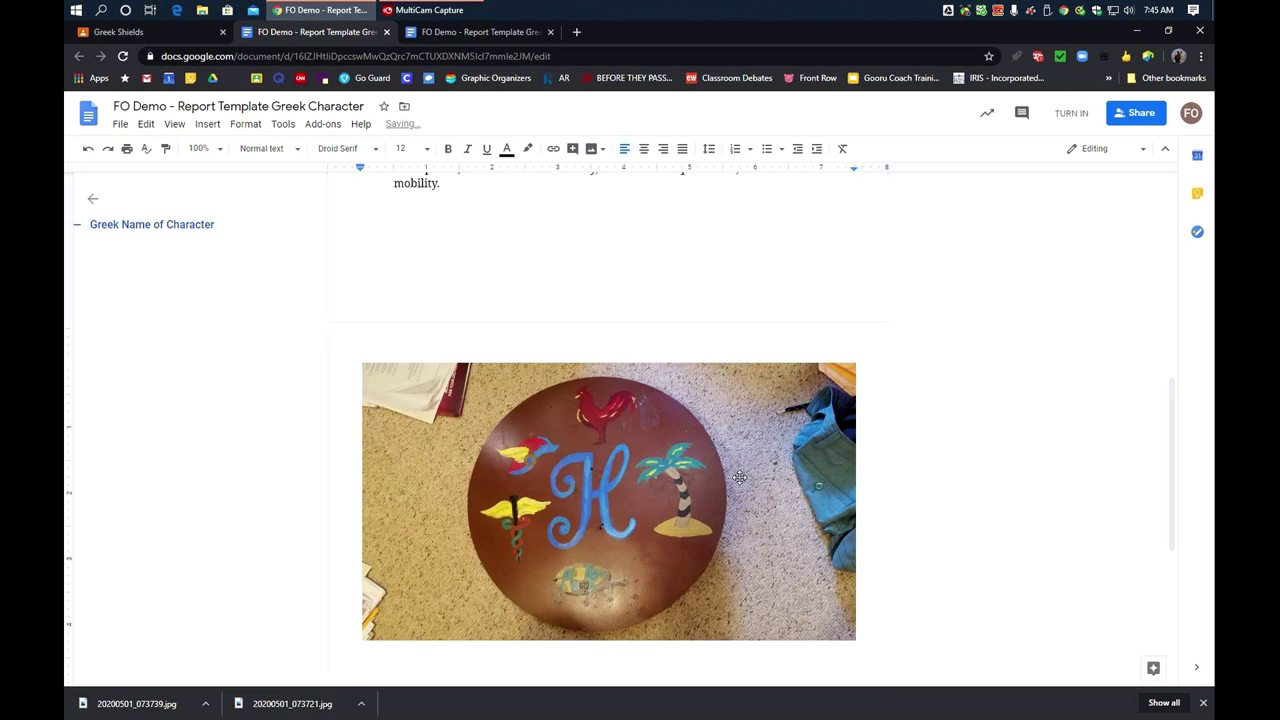
# - Select the shield photo and open its Image options panel from the Format menu
pyautogui.click(825, 565)
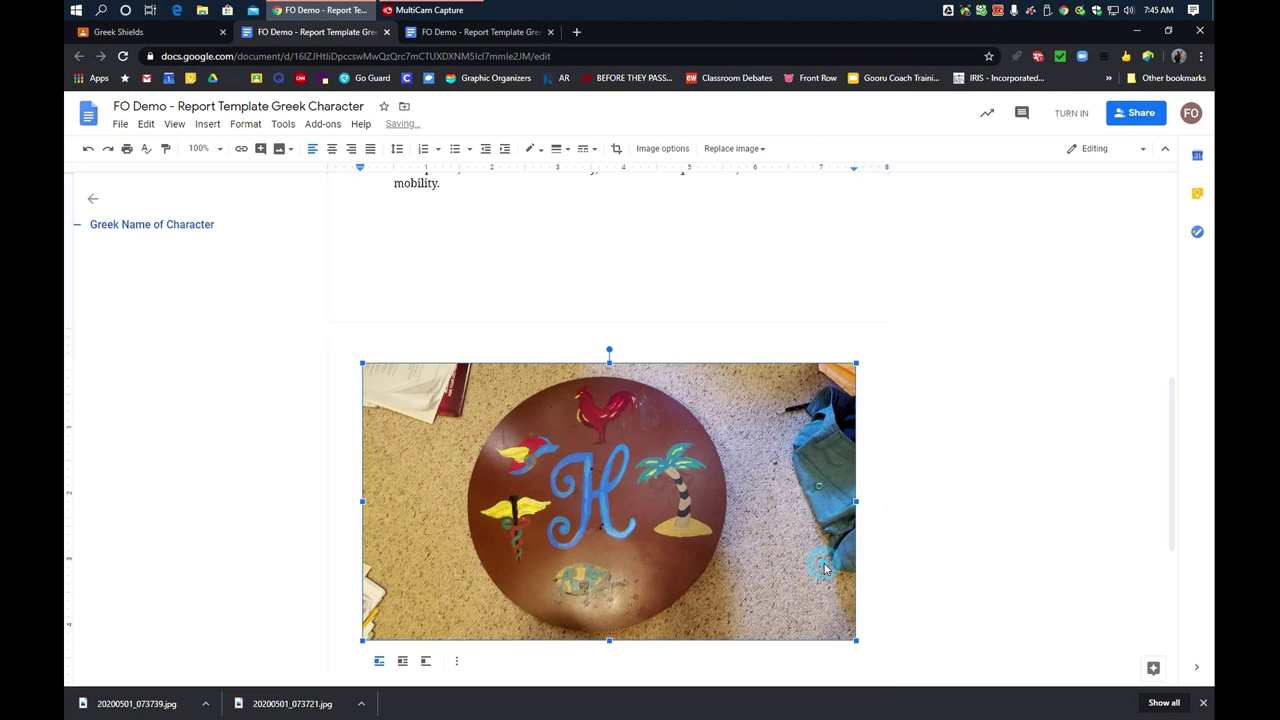
pyautogui.scroll(-1, 825, 568)
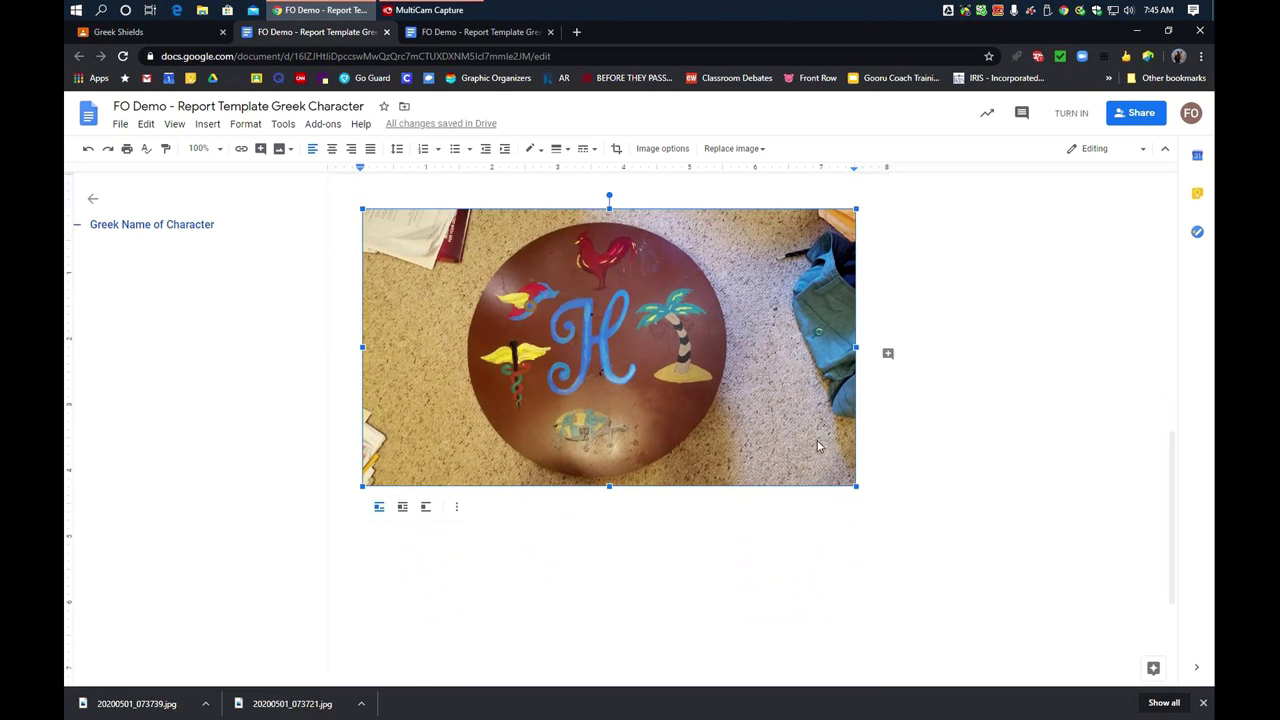
pyautogui.rightClick(813, 431)
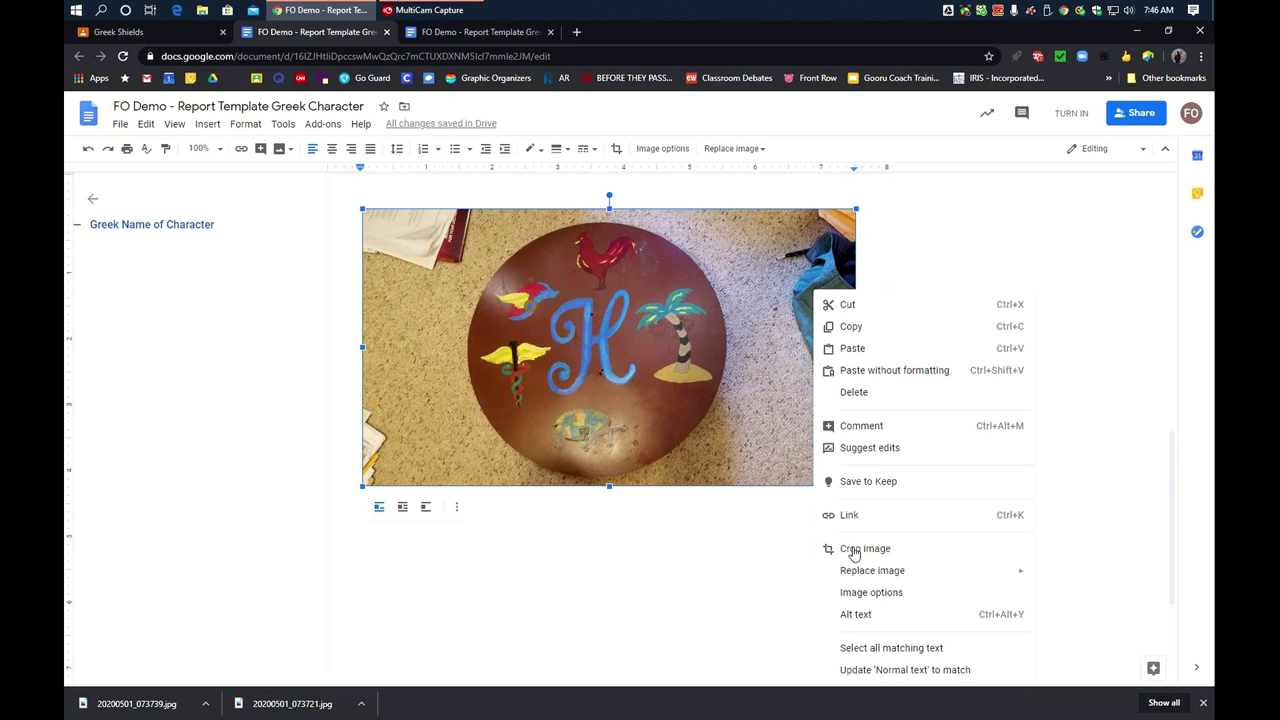
pyautogui.click(244, 126)
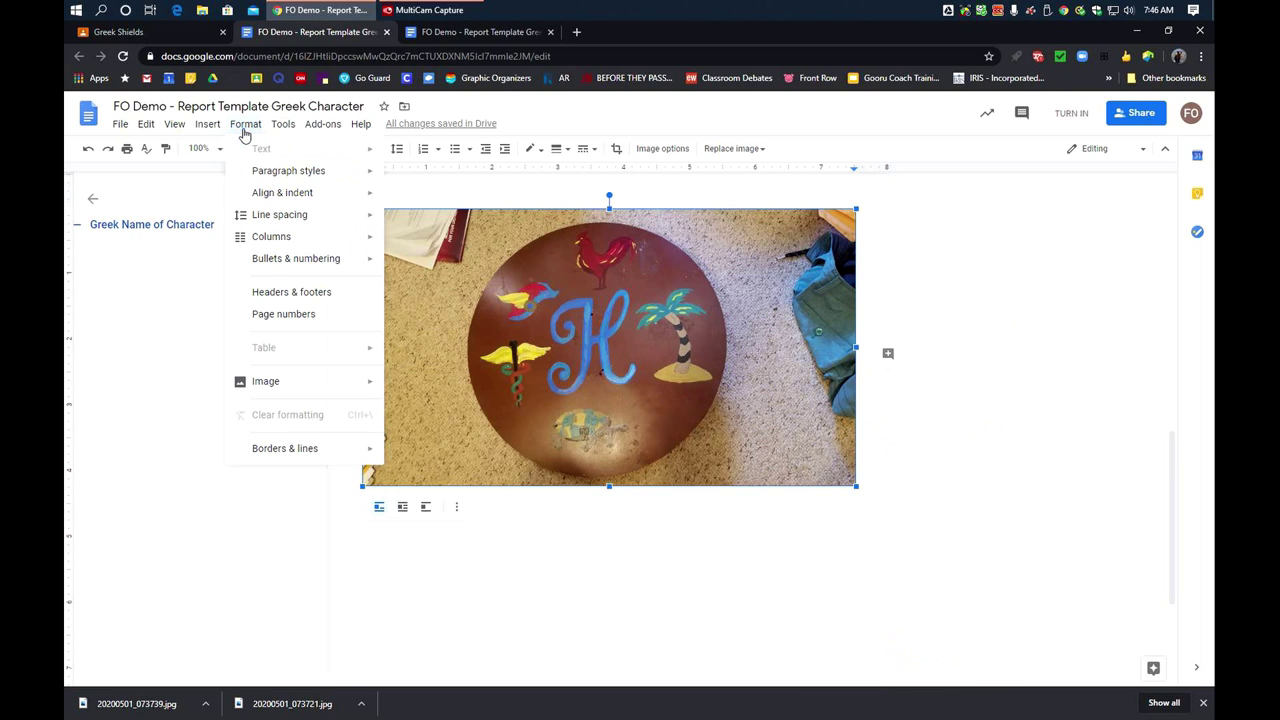
pyautogui.moveTo(296, 392)
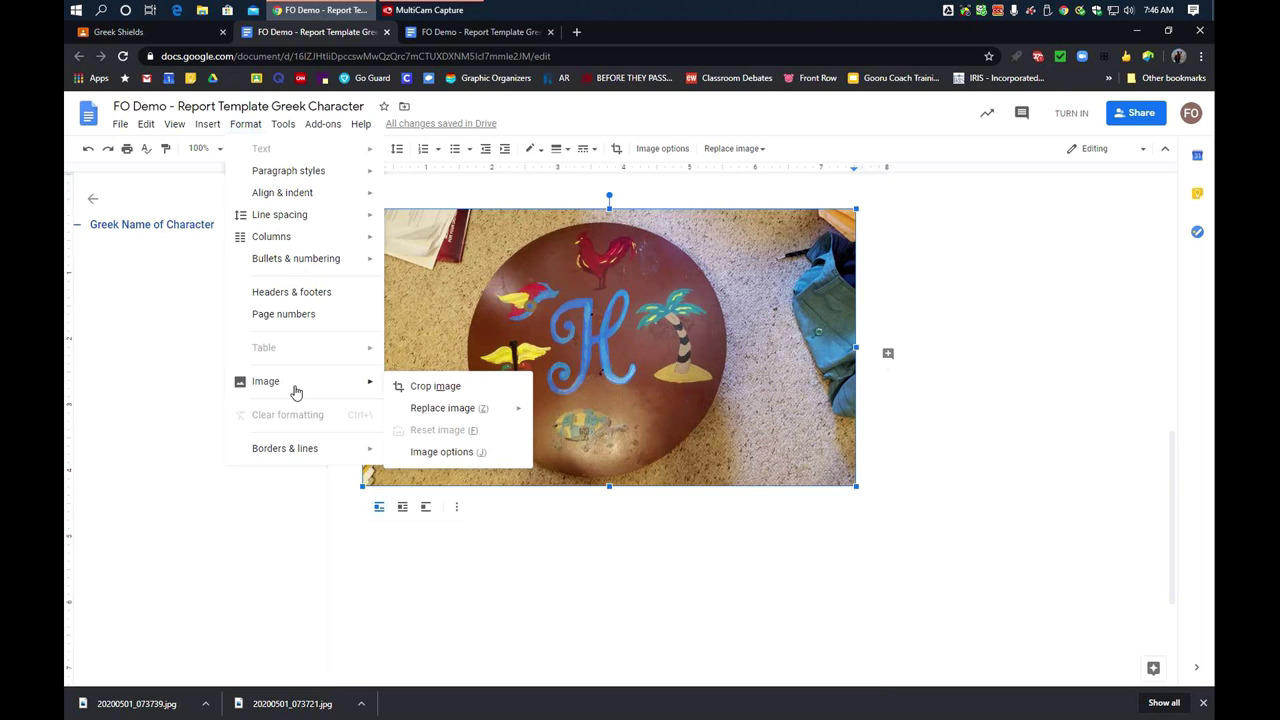
pyautogui.click(448, 452)
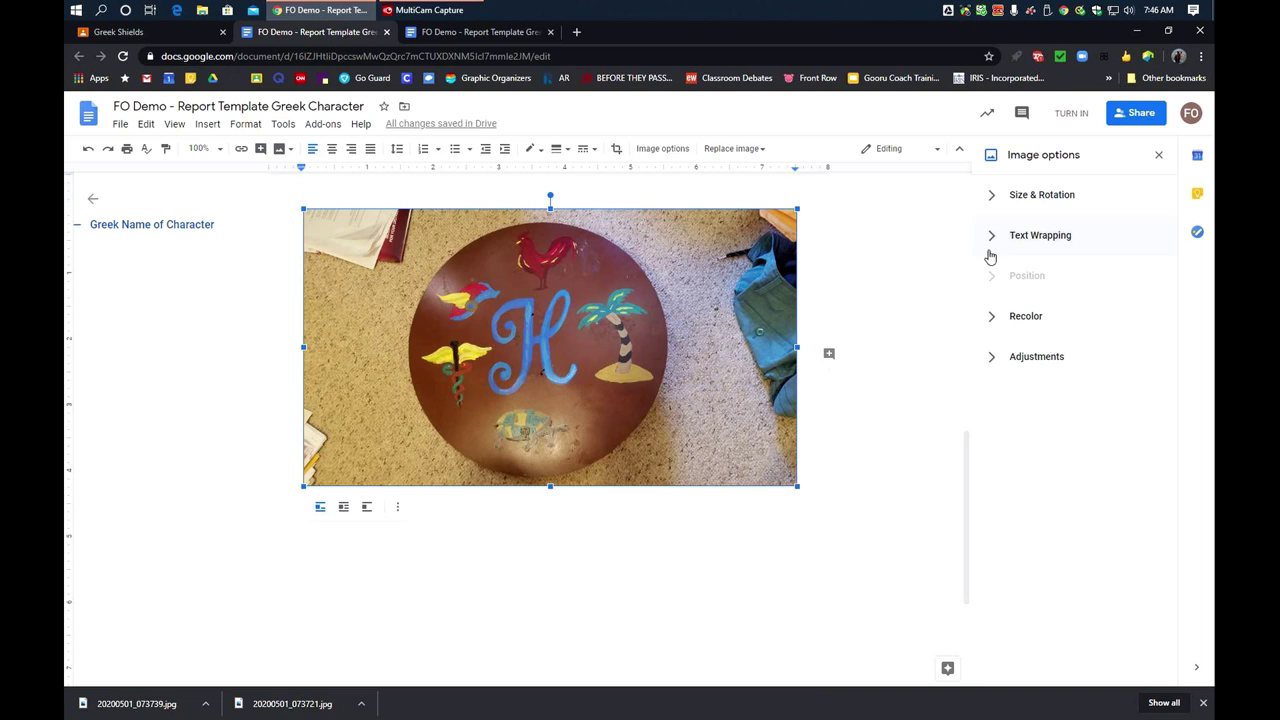
# - Crop the shield photo's left, right and top edges to frame just the round shield
pyautogui.rightClick(738, 350)
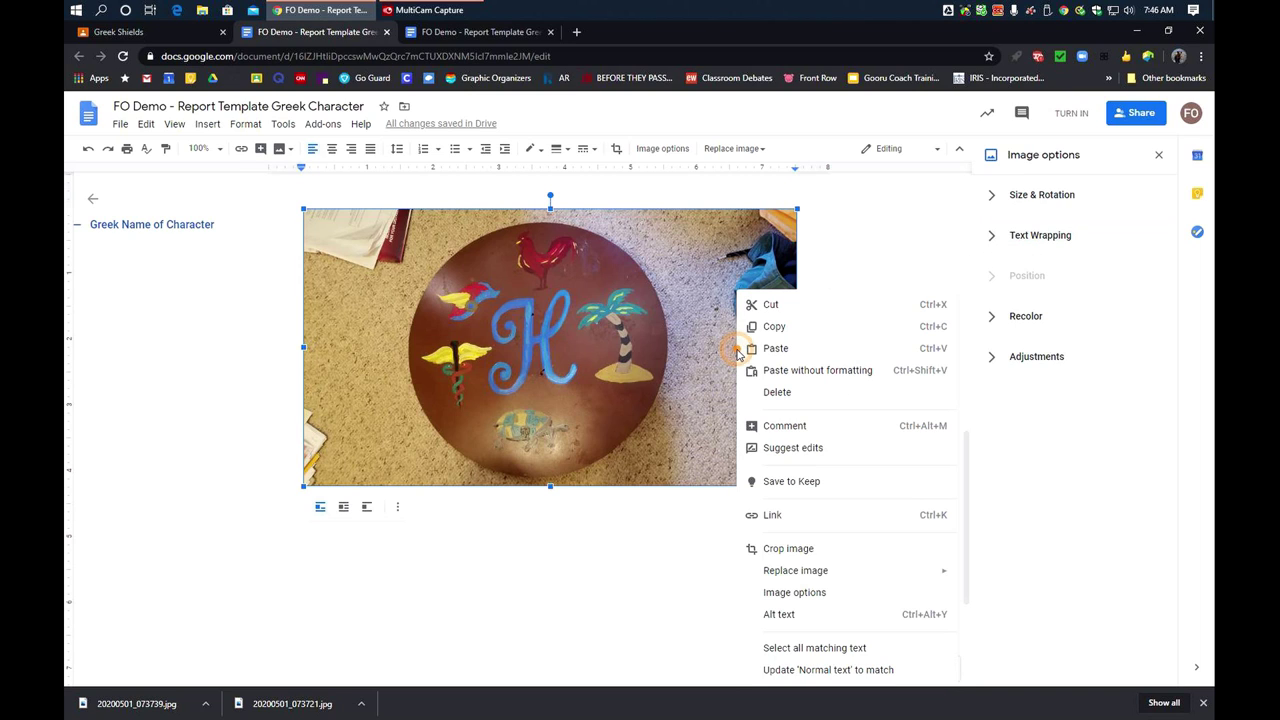
pyautogui.click(780, 549)
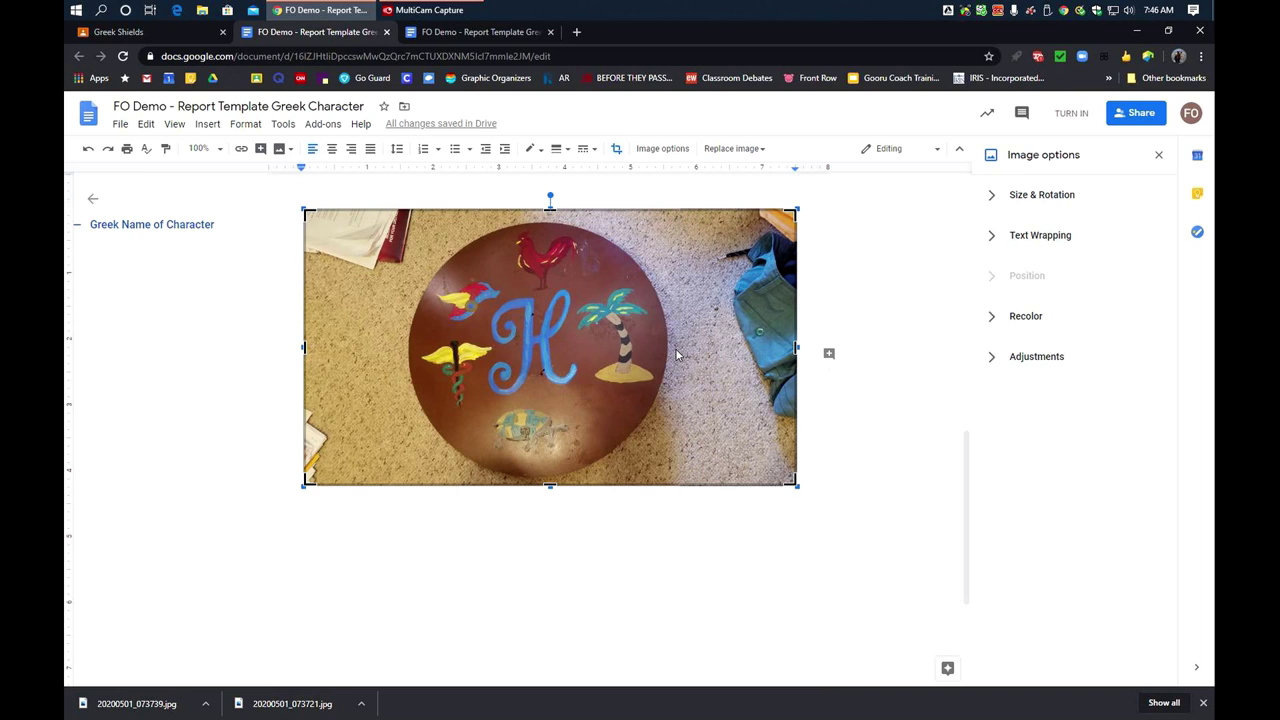
pyautogui.moveTo(675, 354); pyautogui.dragTo(675, 348)
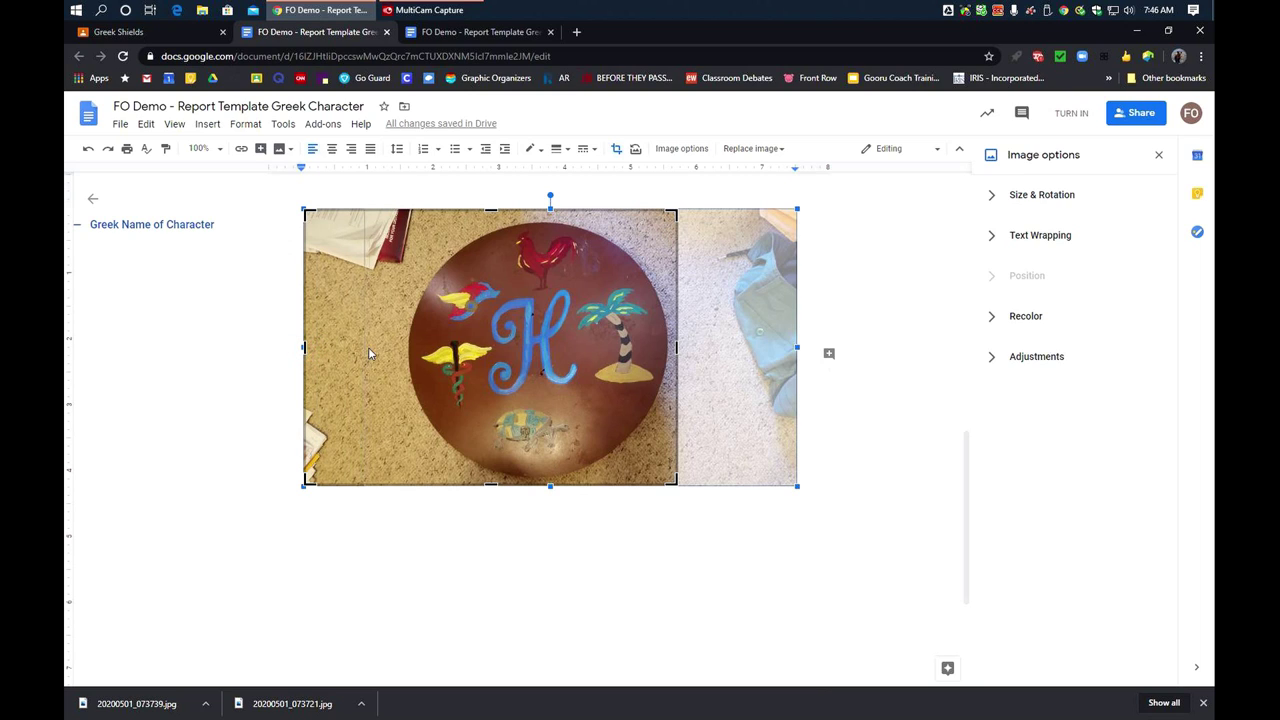
pyautogui.moveTo(405, 354); pyautogui.dragTo(402, 349)
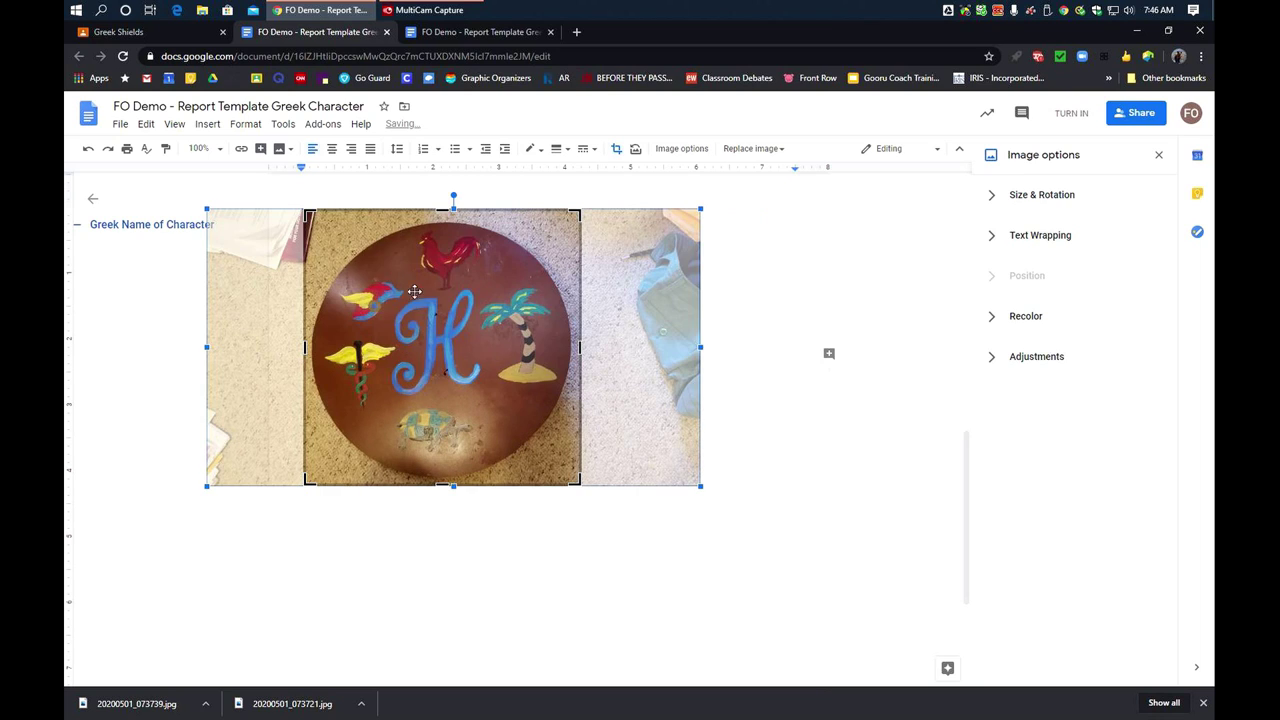
pyautogui.moveTo(447, 208); pyautogui.dragTo(443, 212)
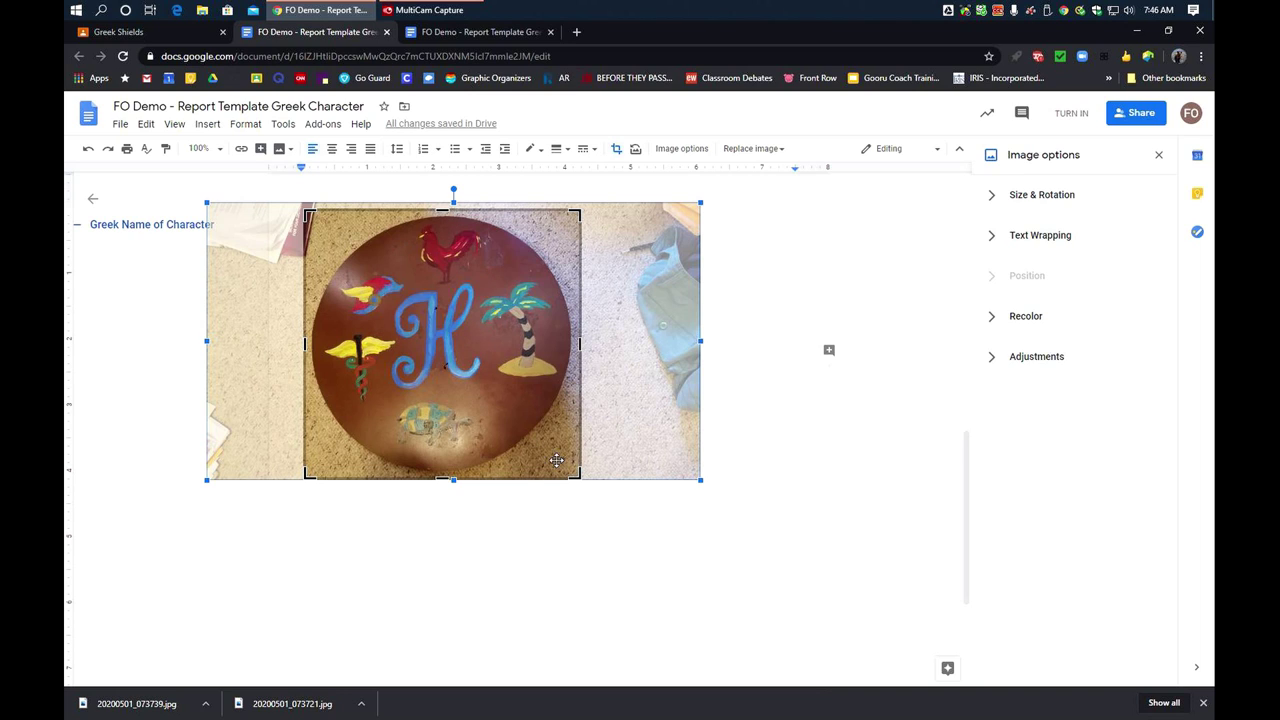
# - Apply the square crop and select the cropped shield photo
pyautogui.click(779, 461)
pyautogui.scroll(3, 770, 461)
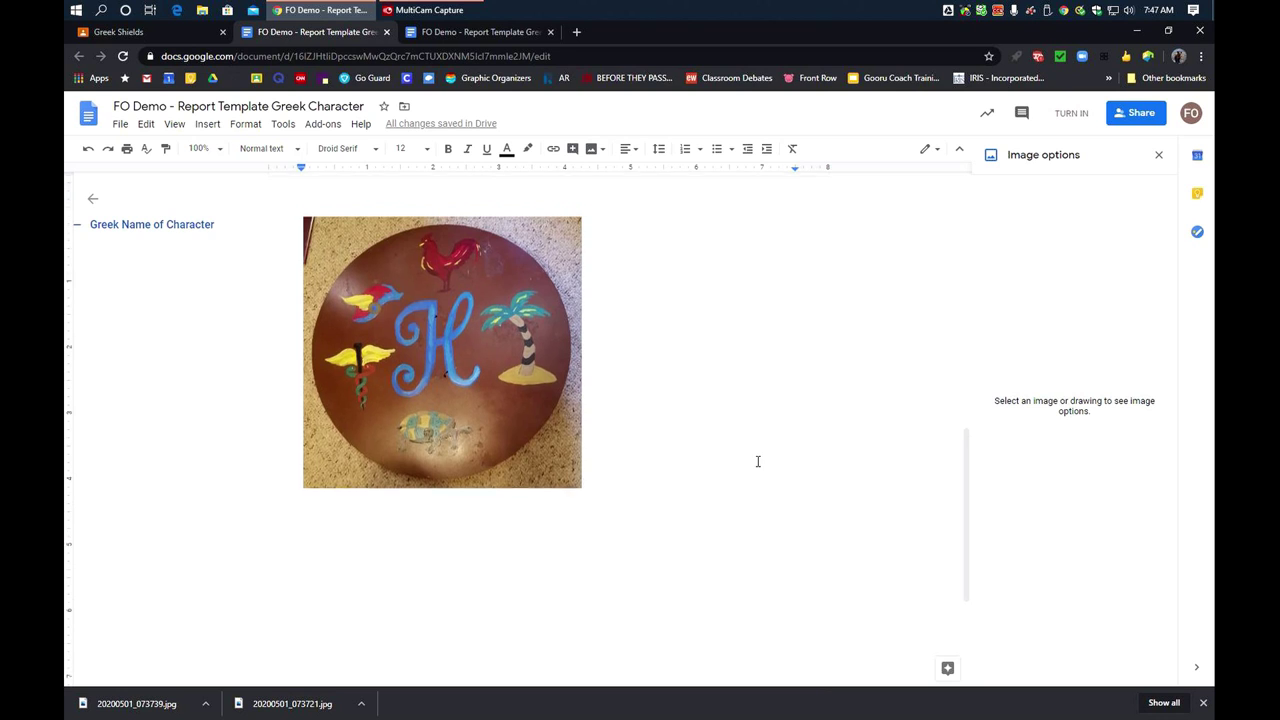
pyautogui.scroll(-2, 758, 461)
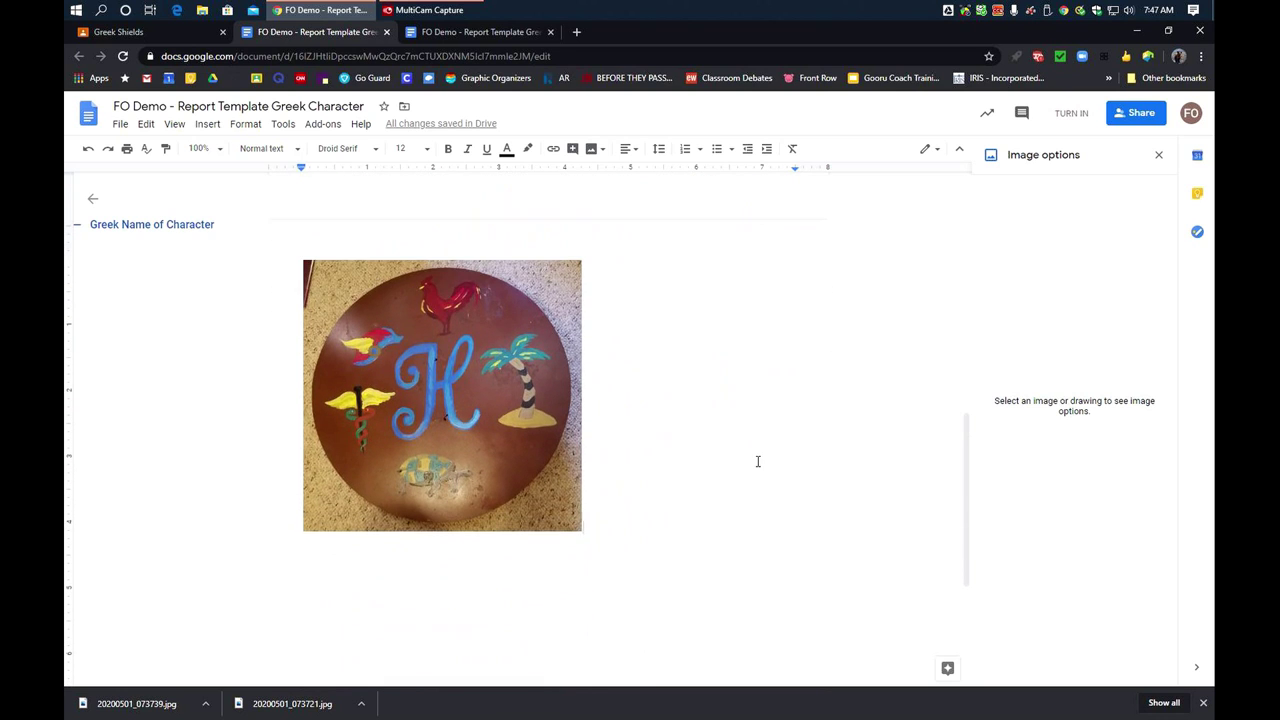
pyautogui.click(475, 404)
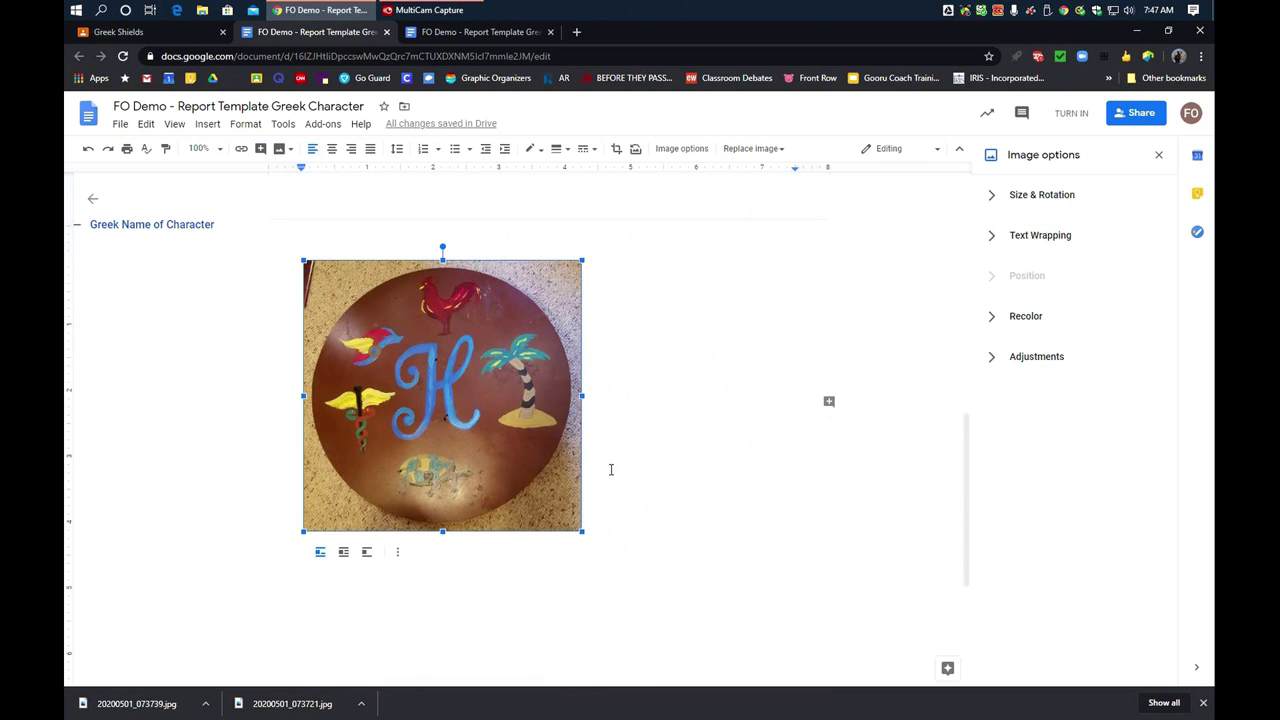
pyautogui.scroll(-3, 800, 590)
pyautogui.scroll(2, 594, 369)
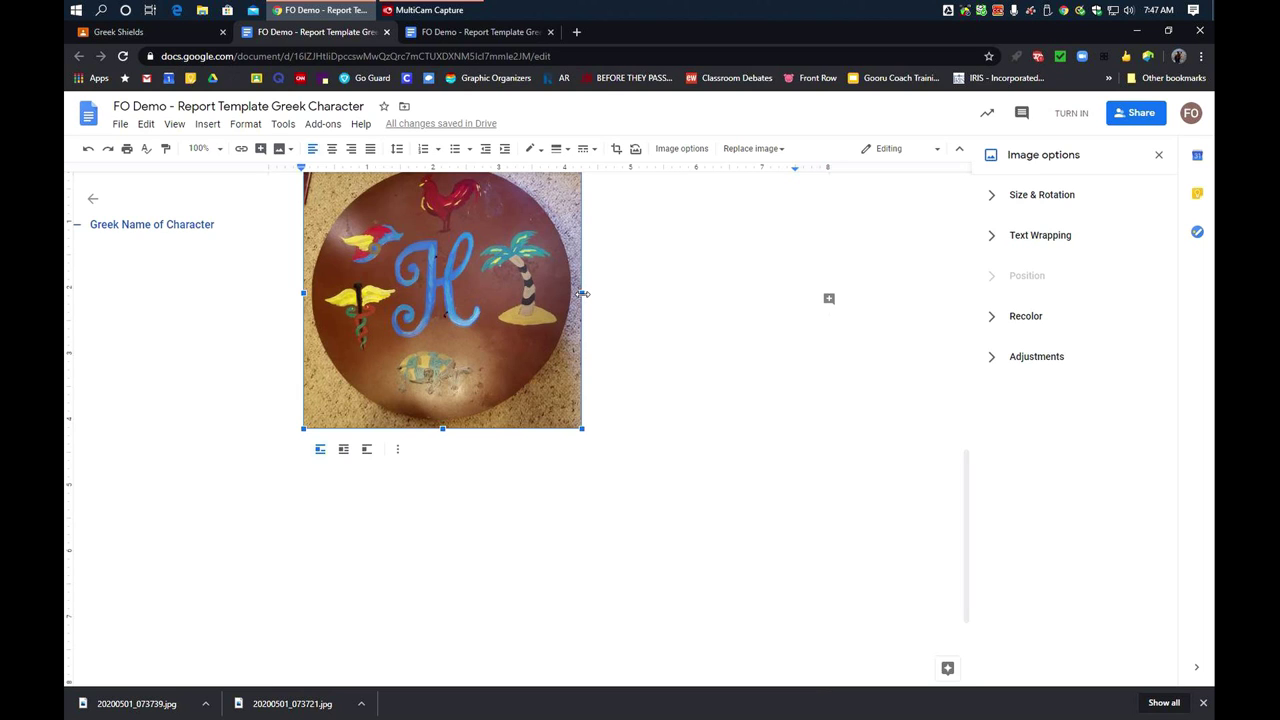
# - Enlarge the shield photo proportionally to nearly full column width, undoing a distorted stretch
pyautogui.moveTo(582, 294); pyautogui.dragTo(788, 300)
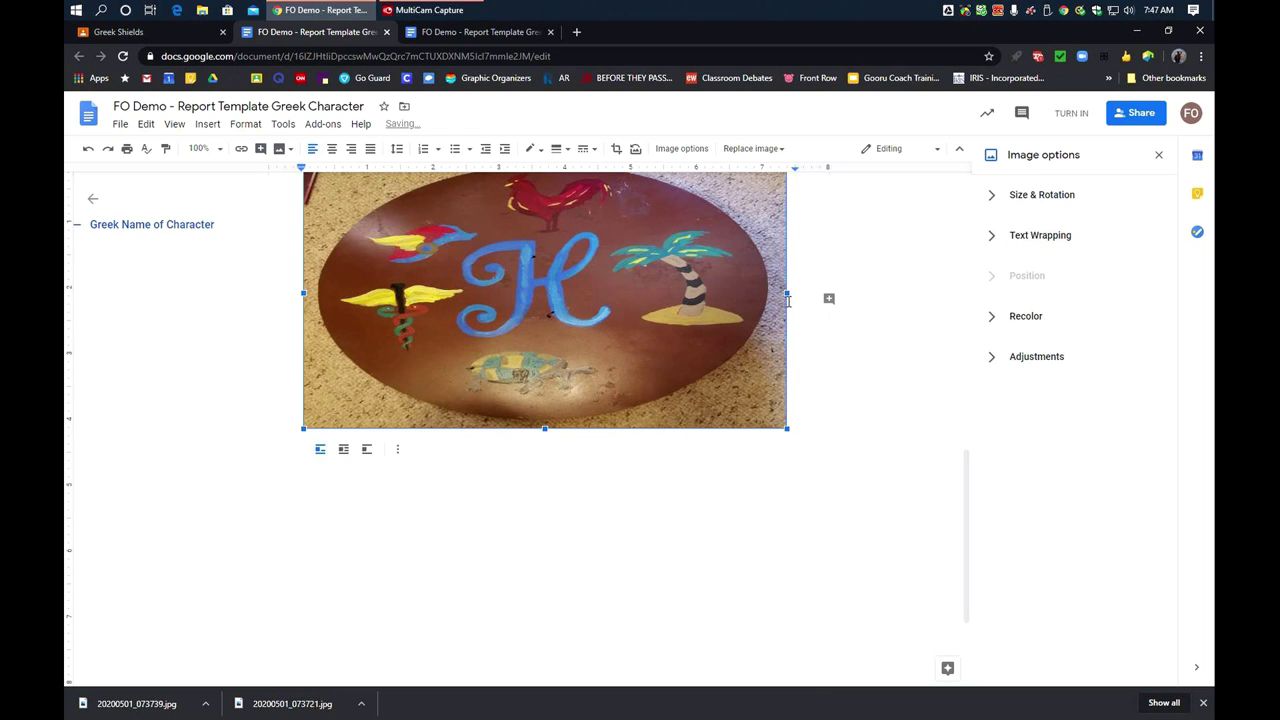
pyautogui.click(88, 148)
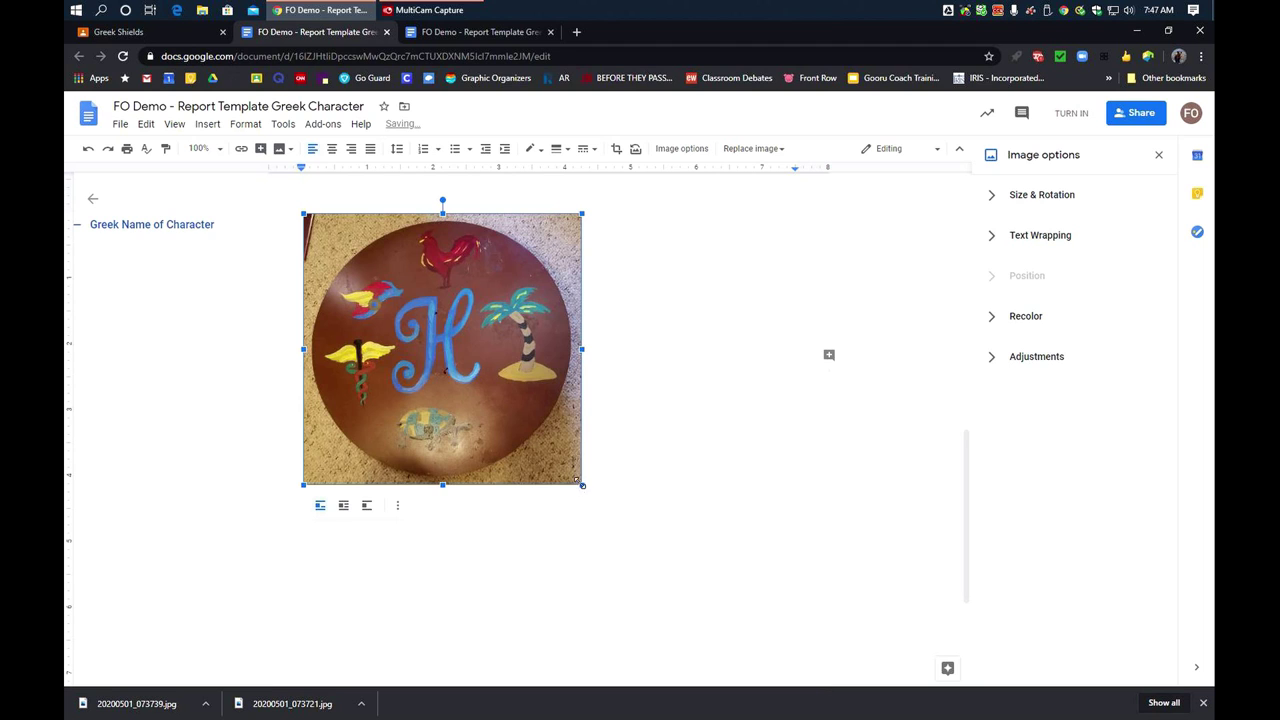
pyautogui.moveTo(583, 485); pyautogui.dragTo(801, 641)
pyautogui.scroll(-3, 821, 567)
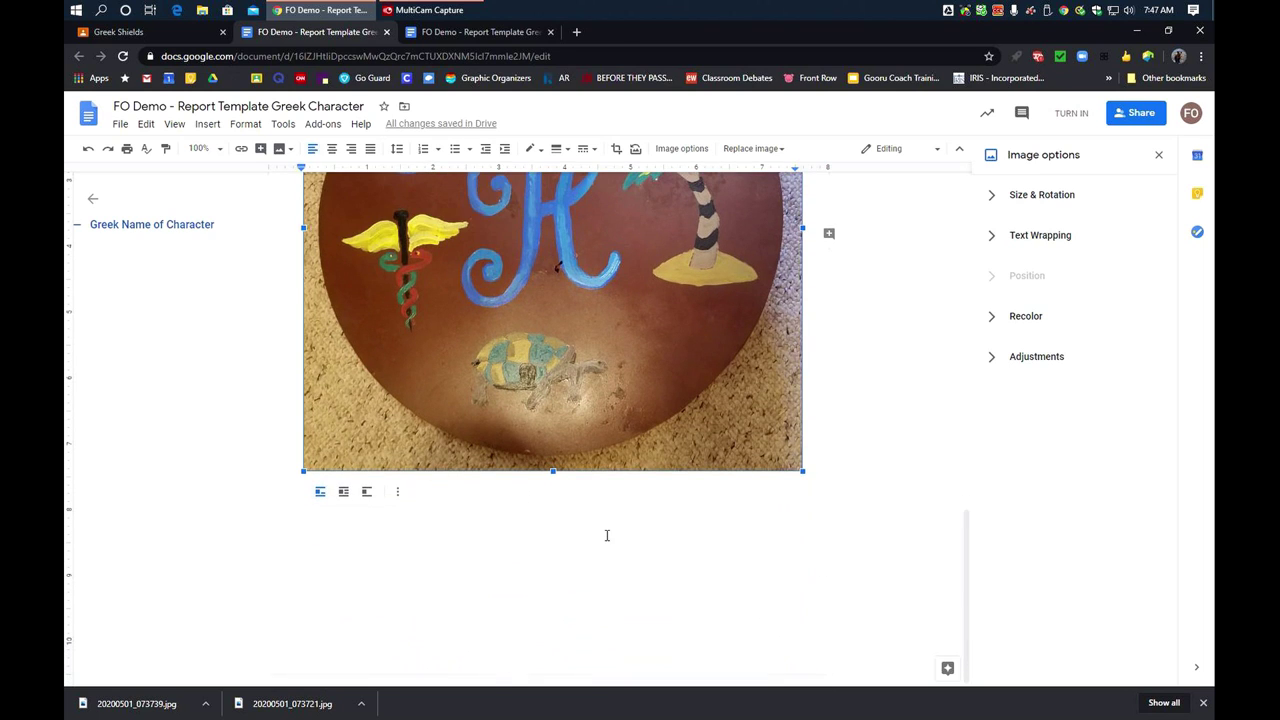
# - Place the caret after the enlarged shield photo and add an empty line below it
pyautogui.click(818, 470)
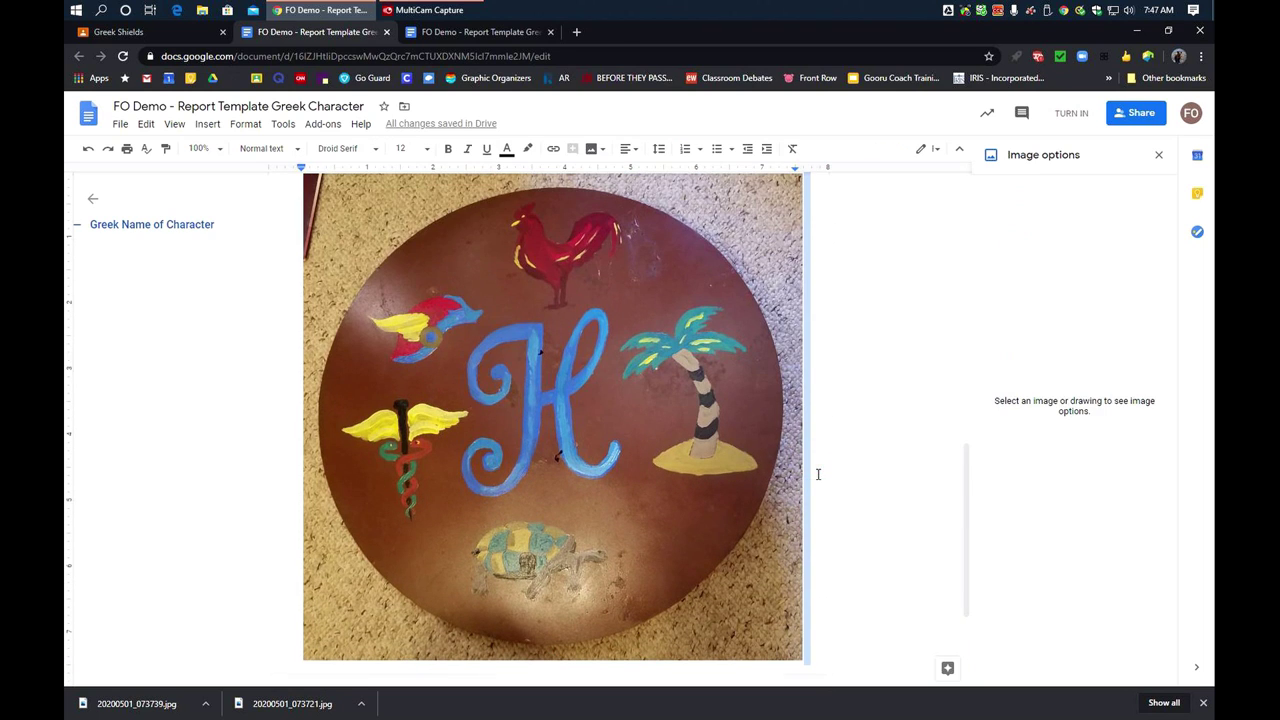
pyautogui.scroll(-2, 820, 474)
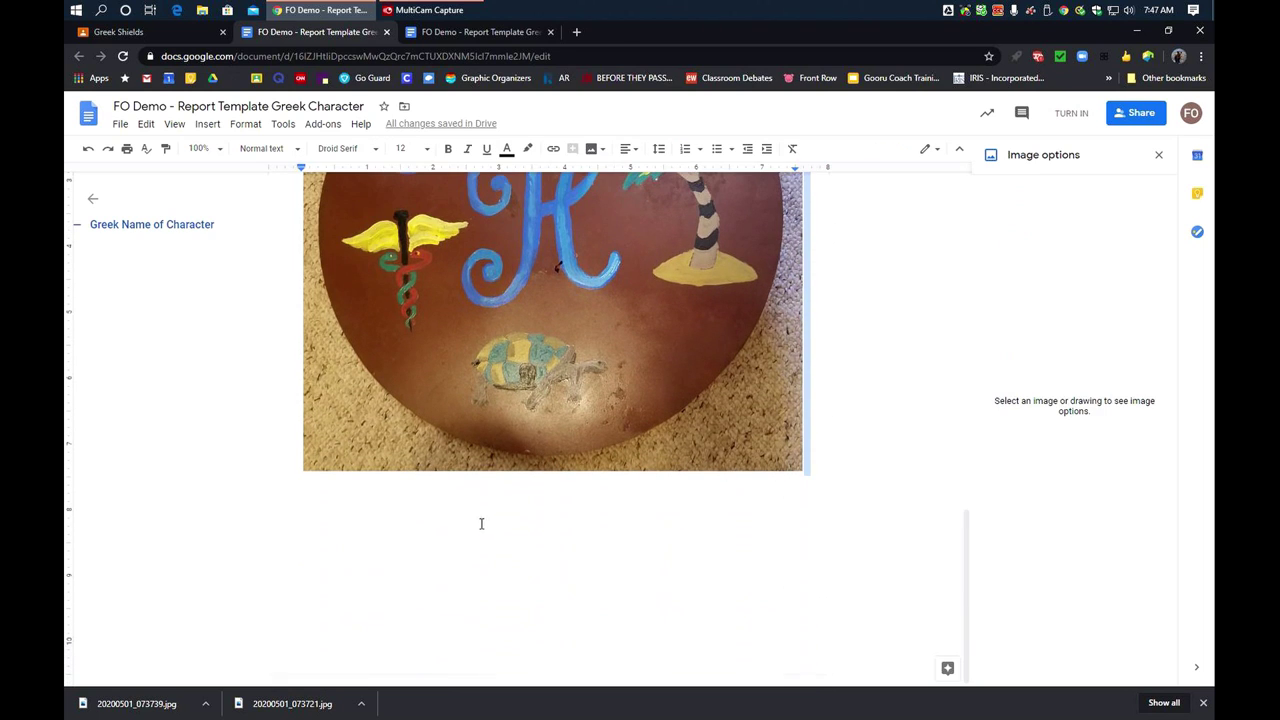
pyautogui.scroll(2, 557, 511)
pyautogui.click(557, 511)
pyautogui.scroll(-2, 810, 548)
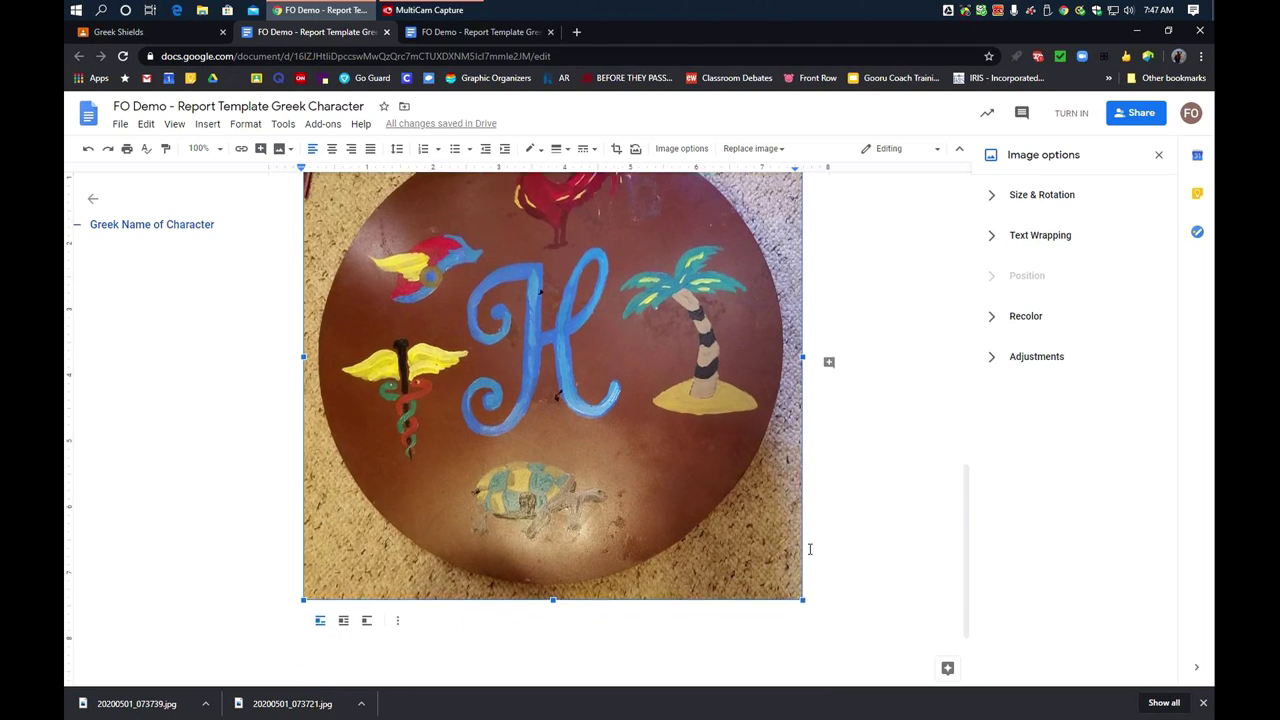
pyautogui.click(820, 436)
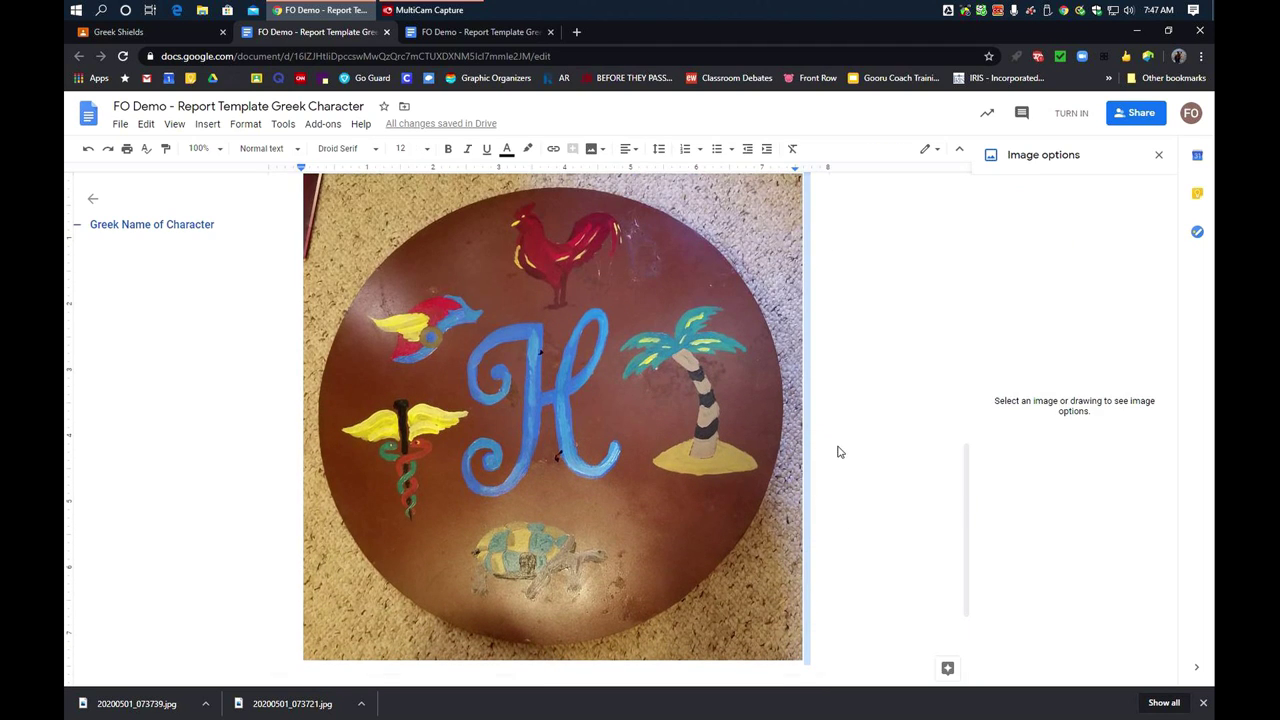
pyautogui.press('Return')
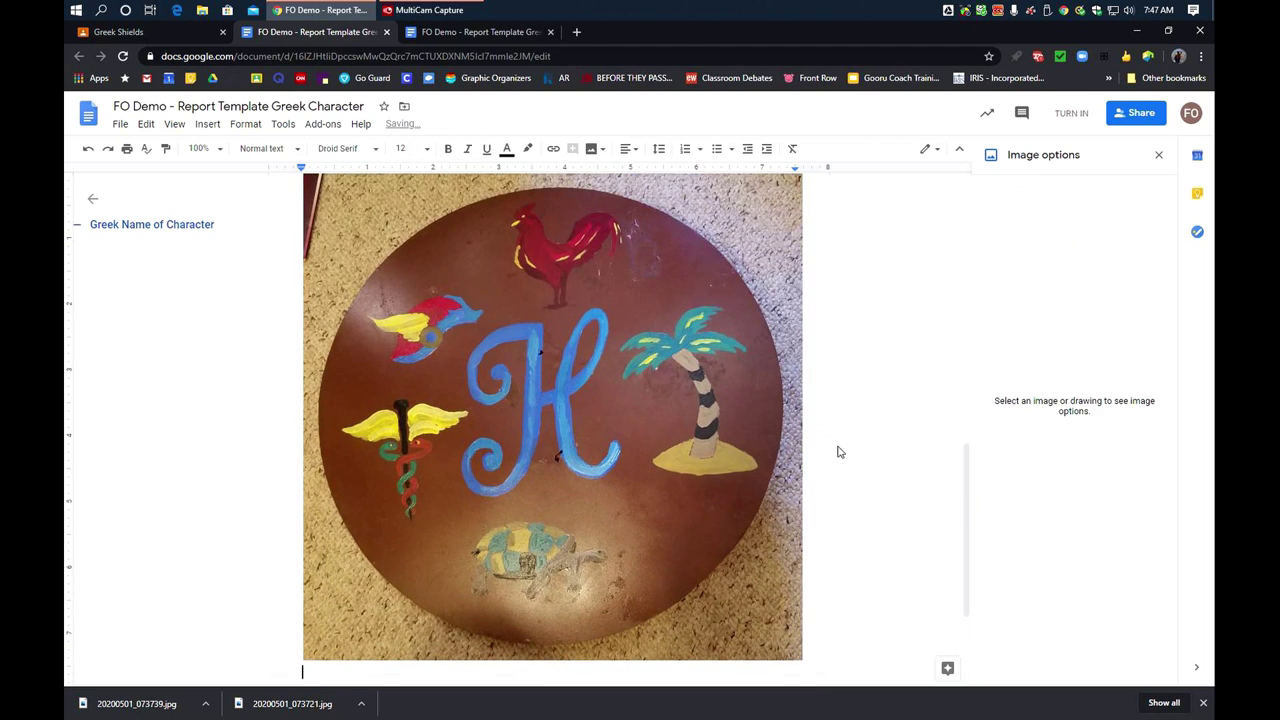
pyautogui.scroll(-3, 800, 526)
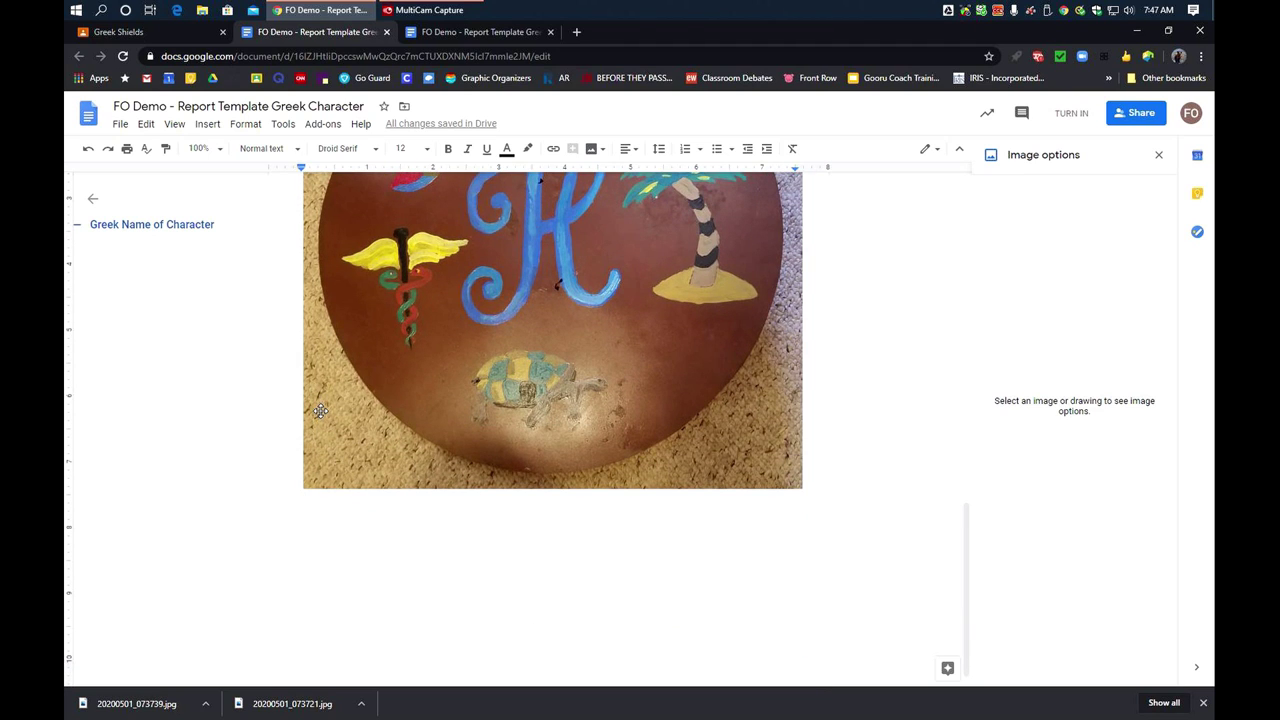
pyautogui.click(207, 126)
# - Upload photo 20200501_073721 from the student work folder below the brown shield
pyautogui.moveTo(224, 152)
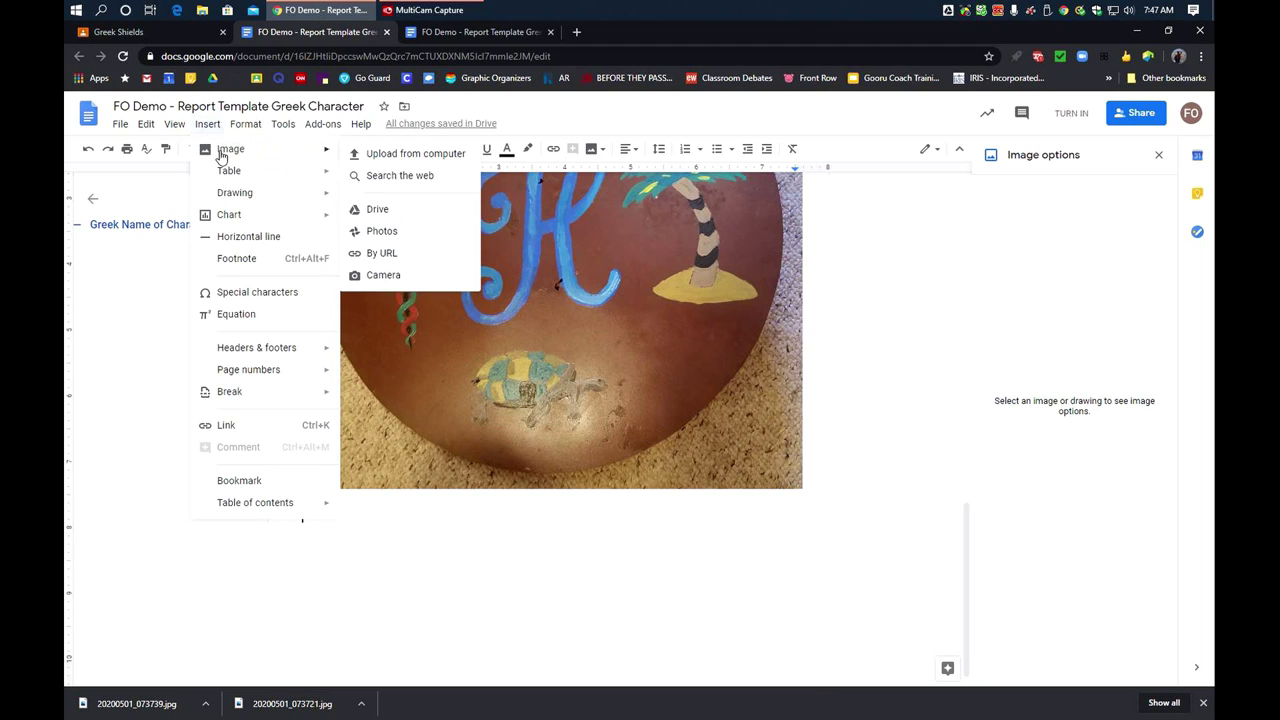
pyautogui.click(422, 158)
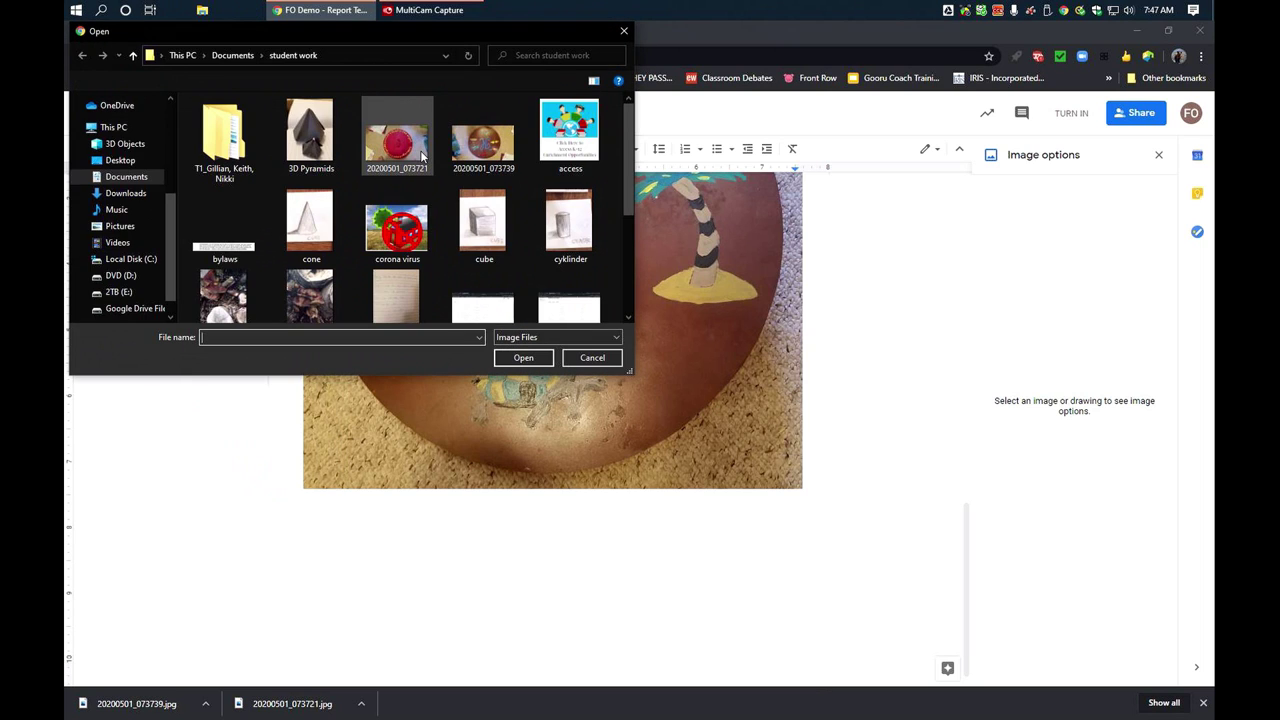
pyautogui.click(480, 145)
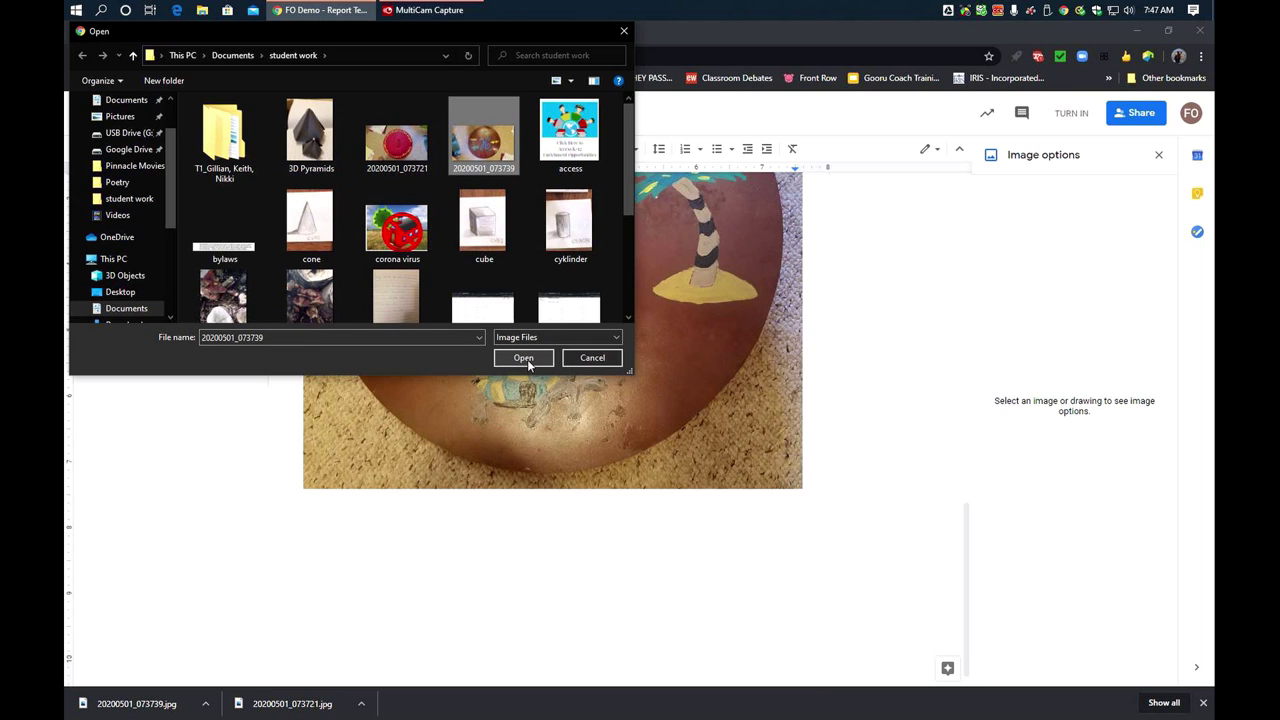
pyautogui.click(390, 150)
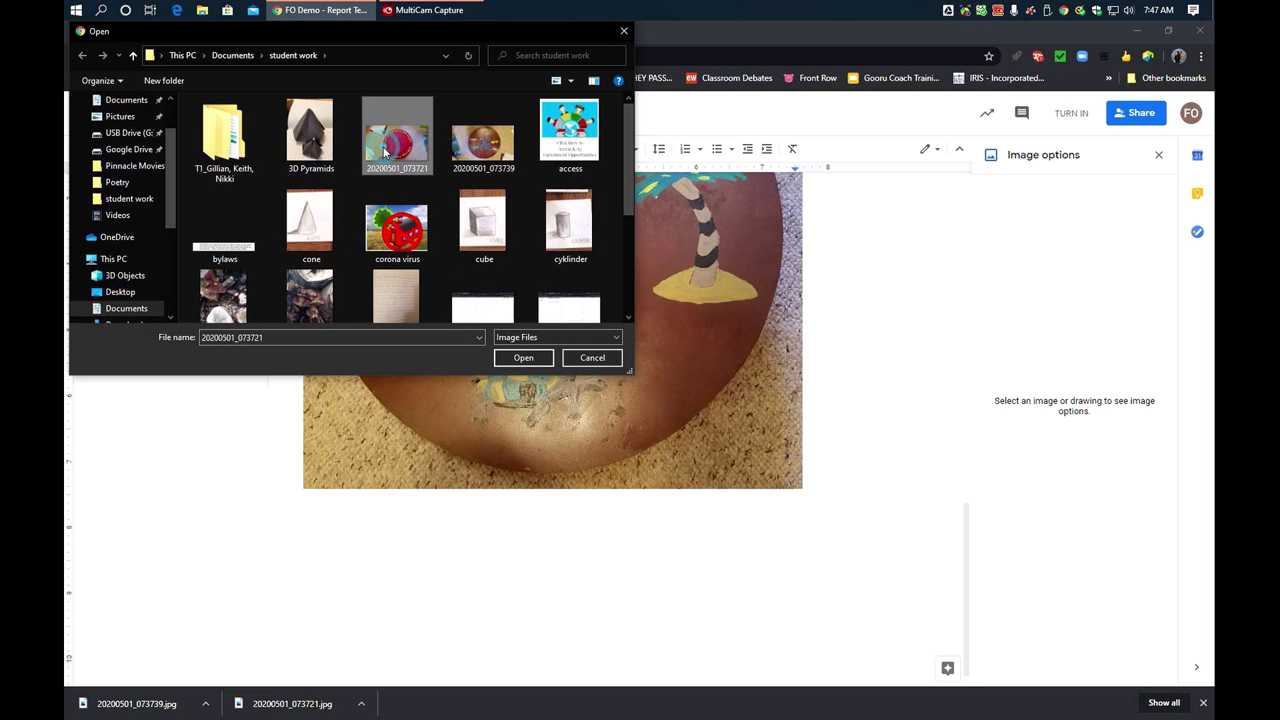
pyautogui.click(537, 360)
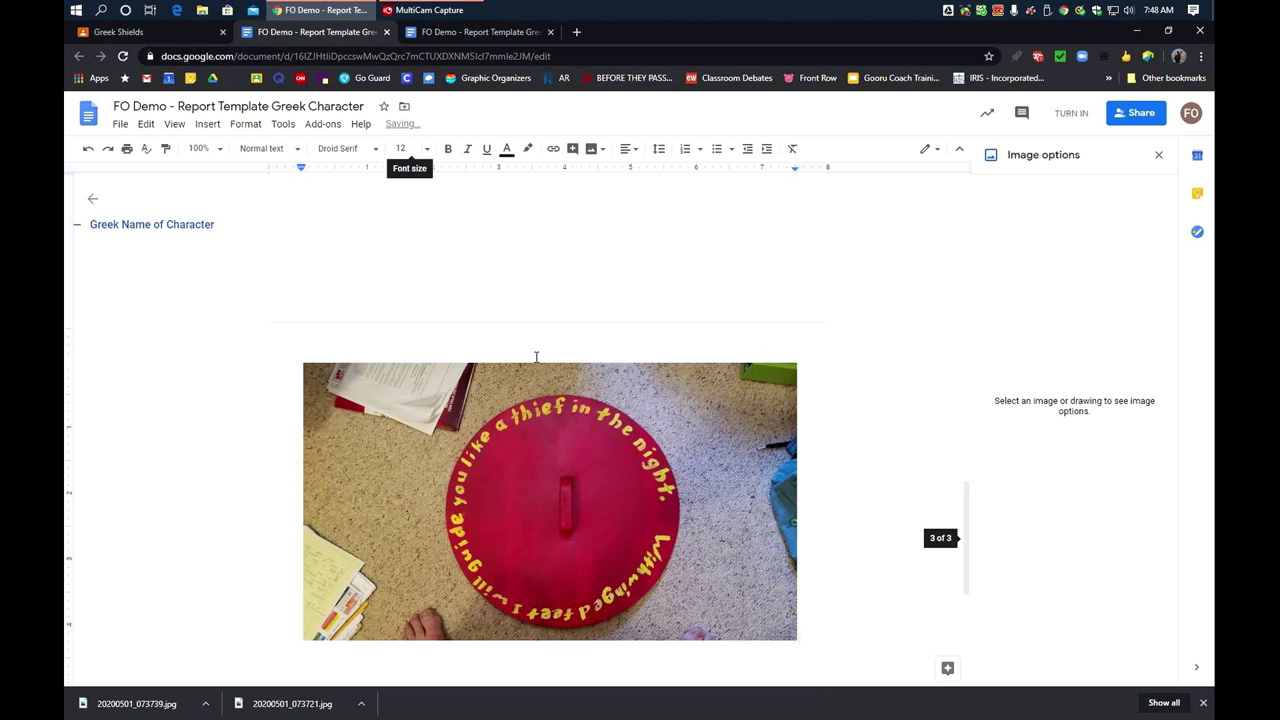
pyautogui.scroll(-1, 575, 529)
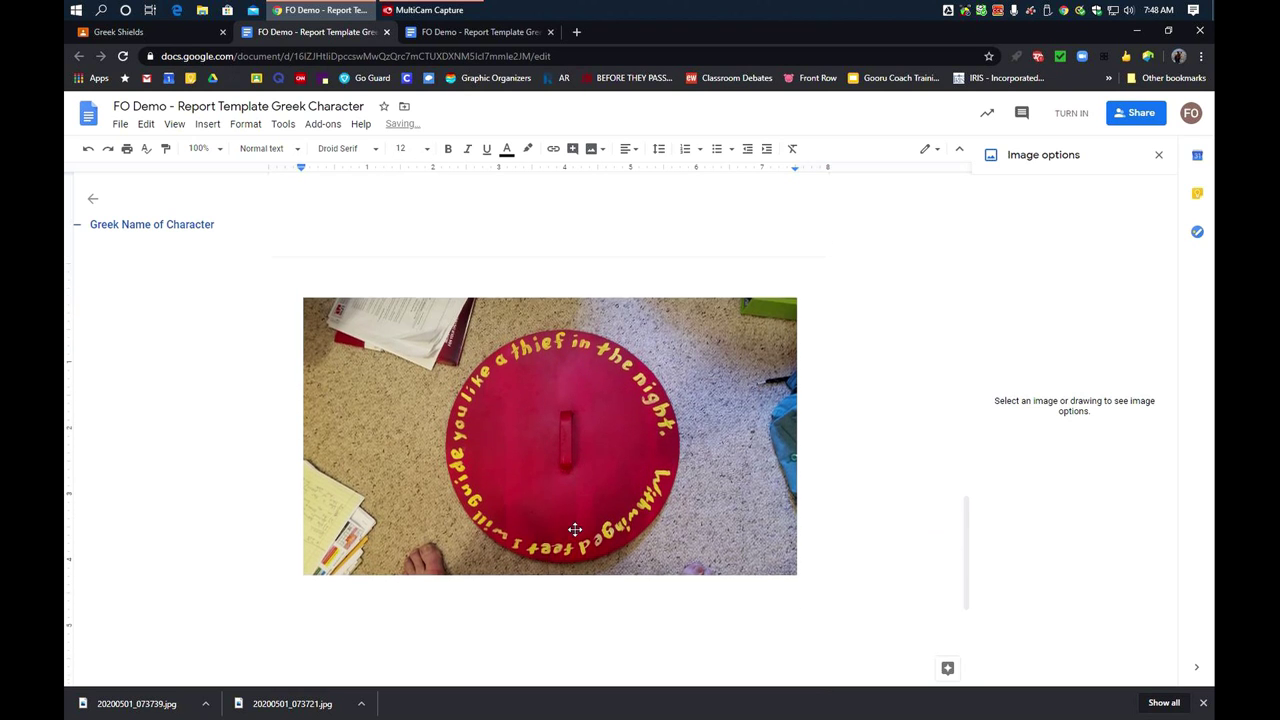
pyautogui.scroll(-1, 575, 529)
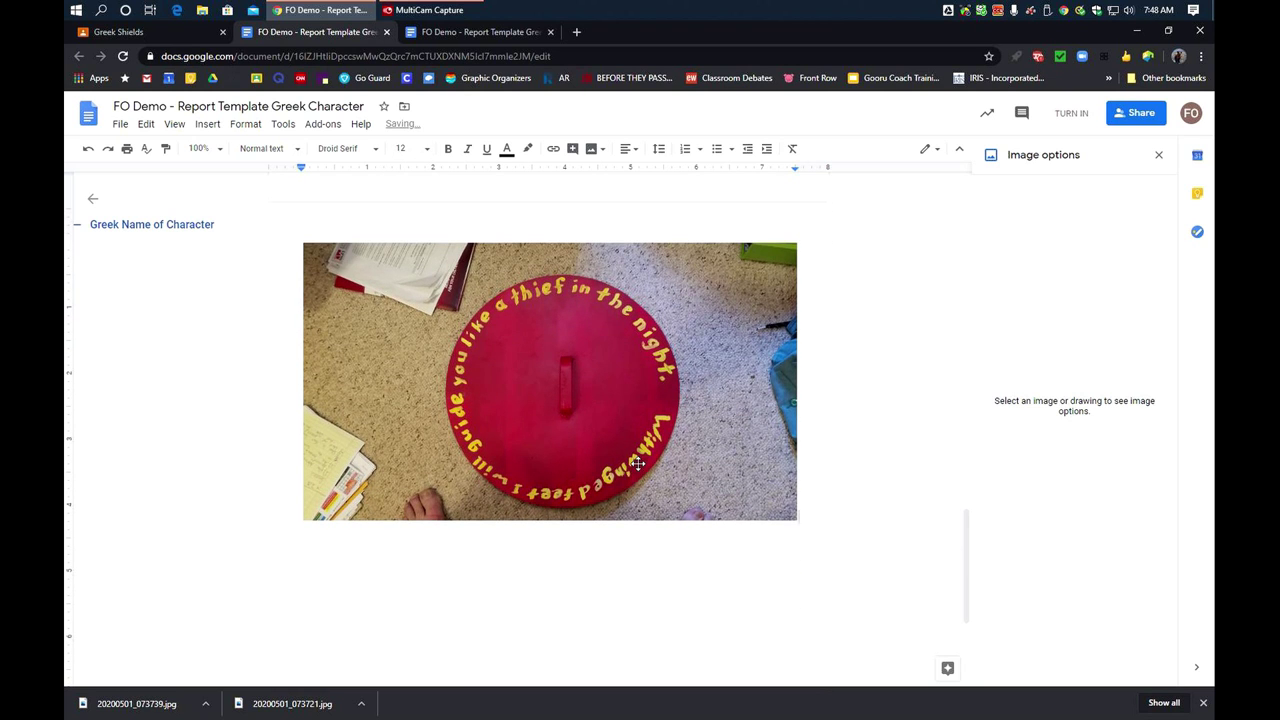
pyautogui.click(351, 336)
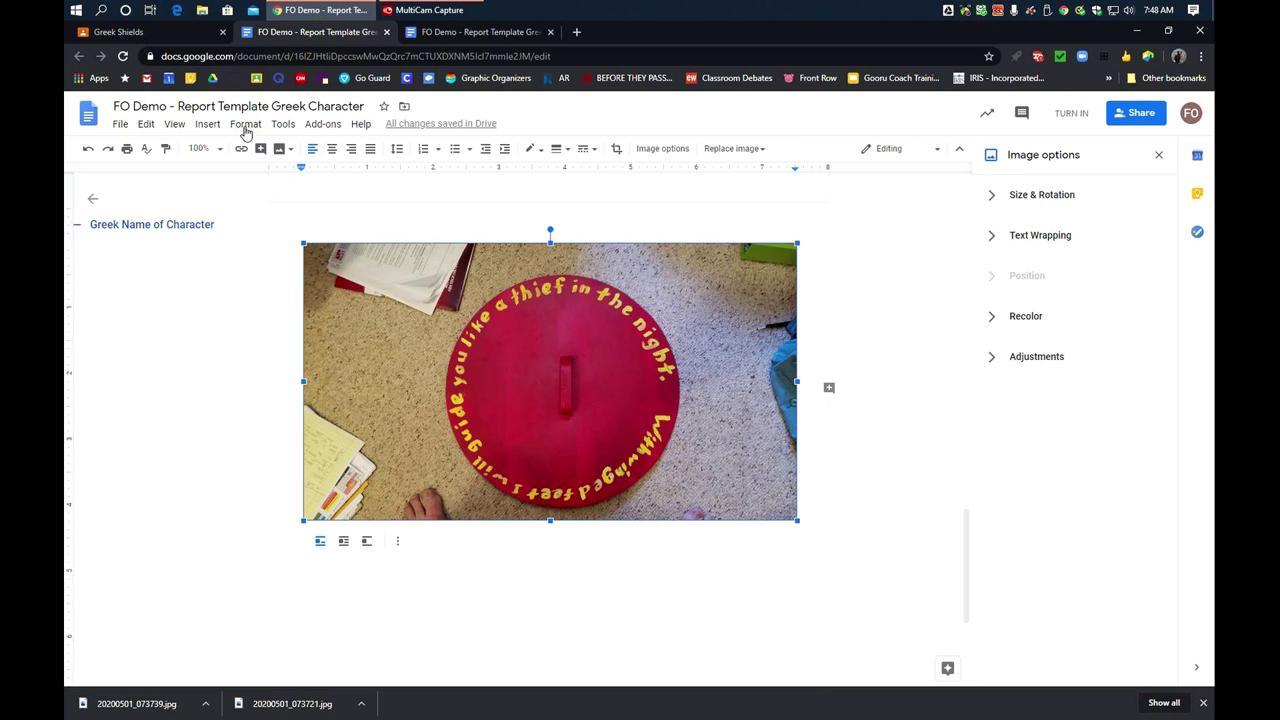
# - Rotate the red shield photo 180° with two 90° turns in Image options' Size & Rotation
pyautogui.click(245, 126)
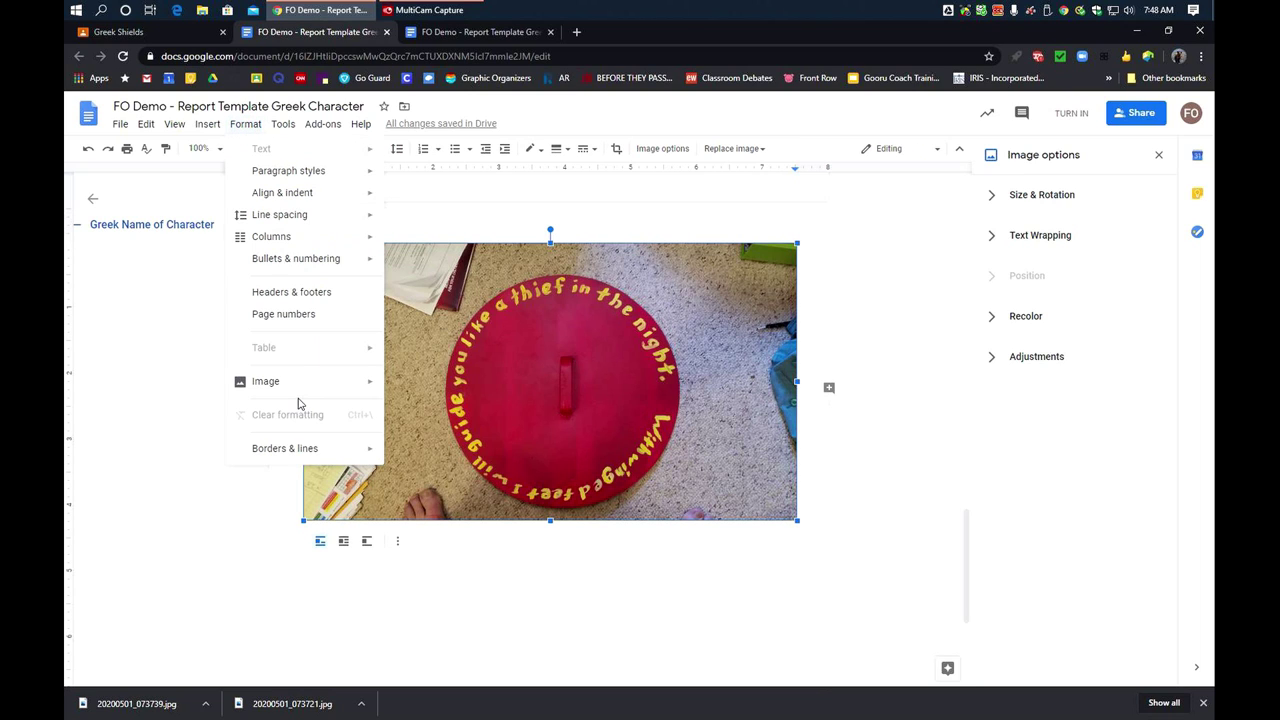
pyautogui.moveTo(295, 395)
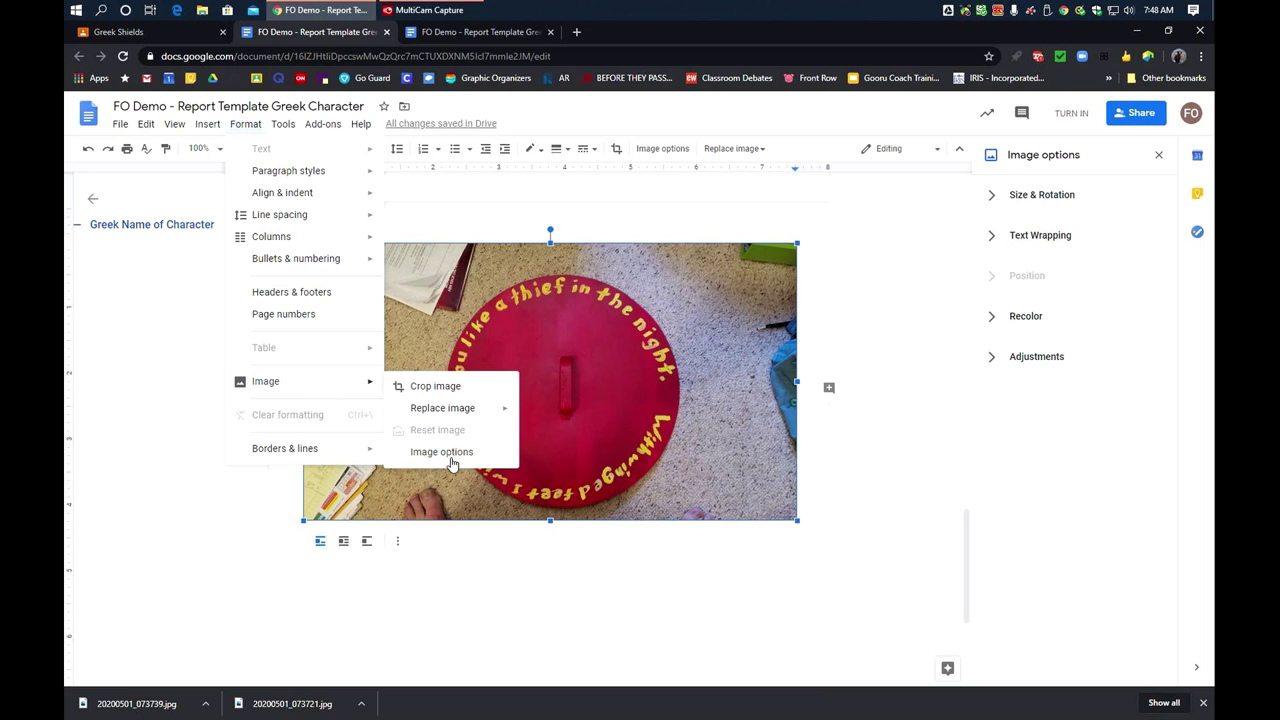
pyautogui.click(1057, 202)
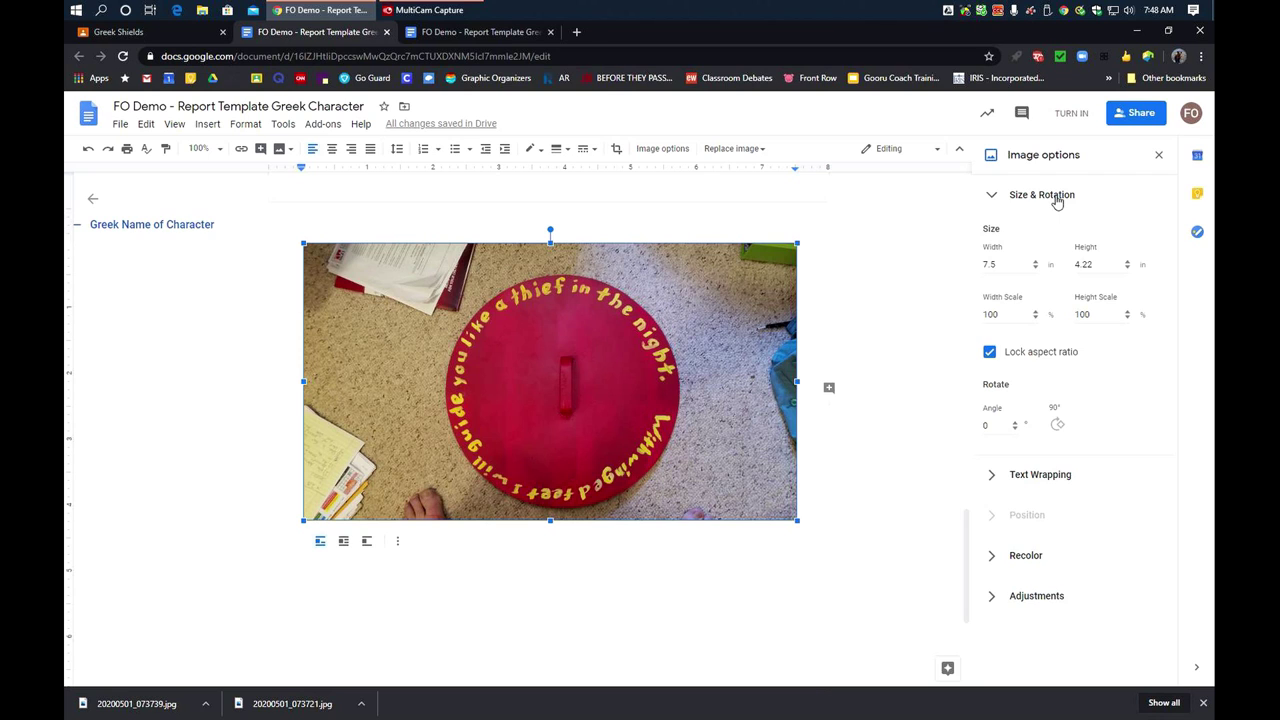
pyautogui.click(1058, 426)
pyautogui.click(1058, 426)
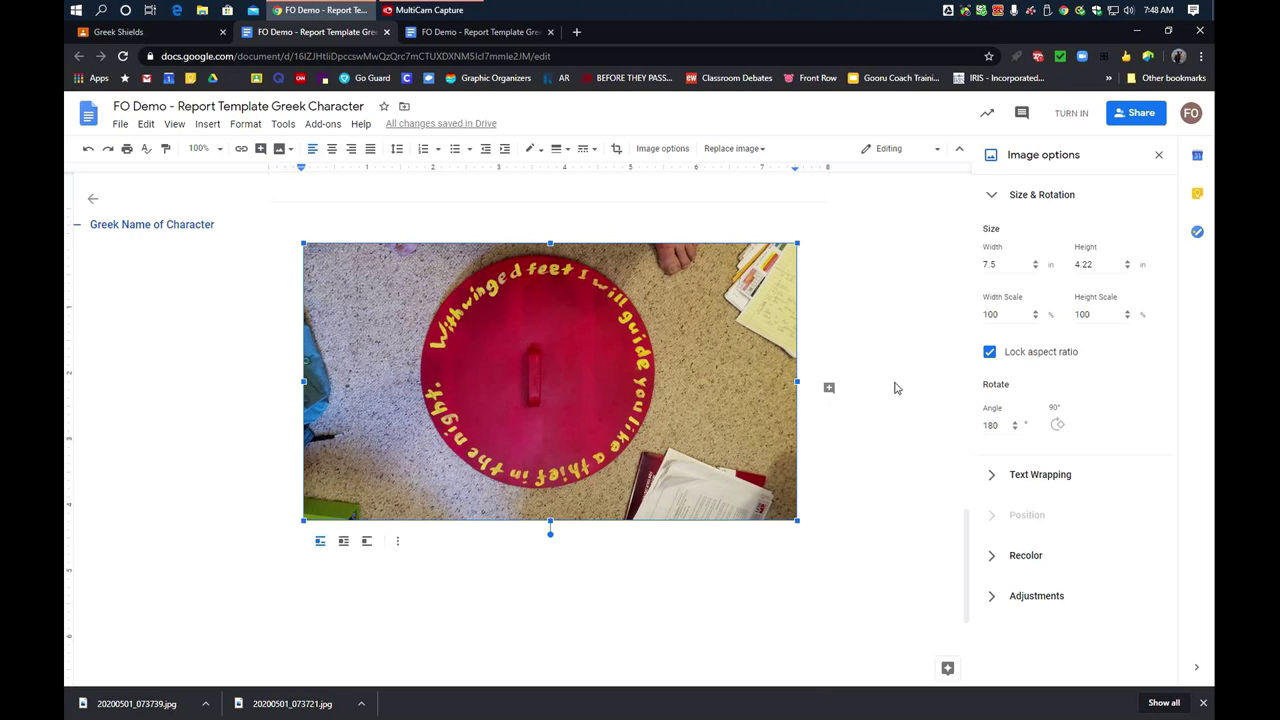
pyautogui.click(754, 594)
pyautogui.rightClick(748, 340)
# - Crop the red shield photo's right, bottom and left sides to a near-square 3.73 × 3.89 in frame
pyautogui.click(795, 551)
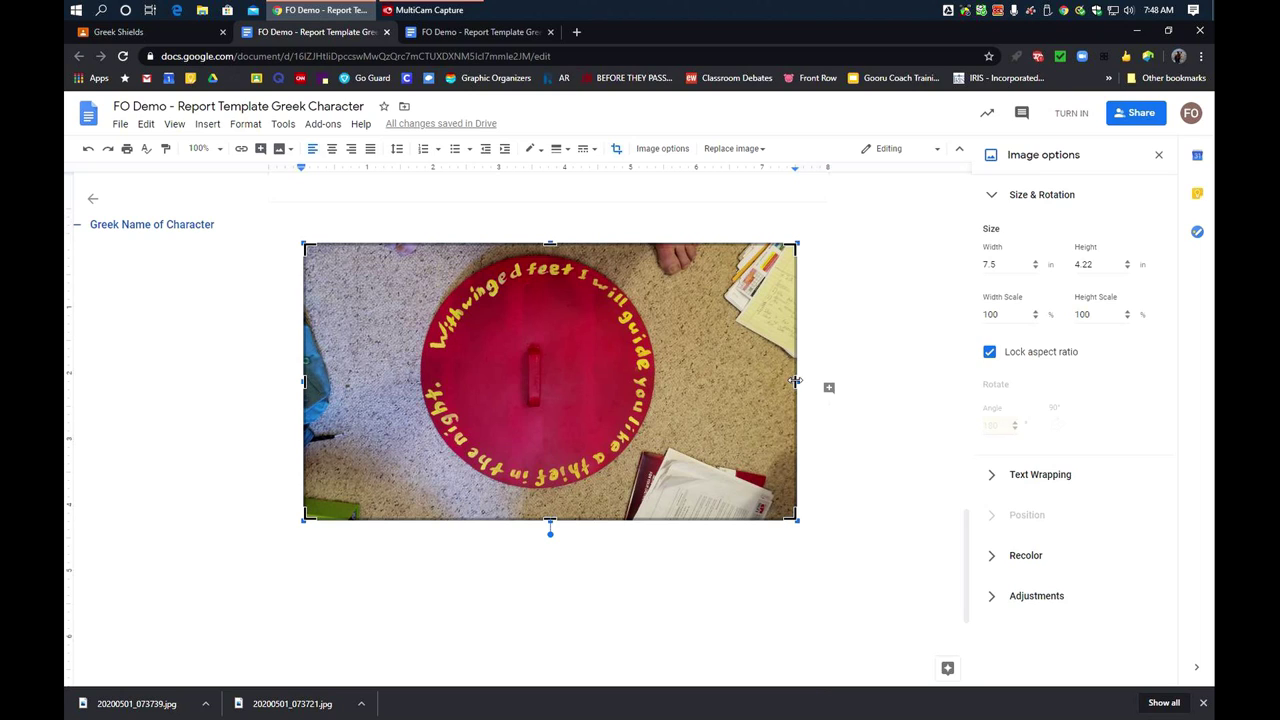
pyautogui.moveTo(795, 380); pyautogui.dragTo(676, 372)
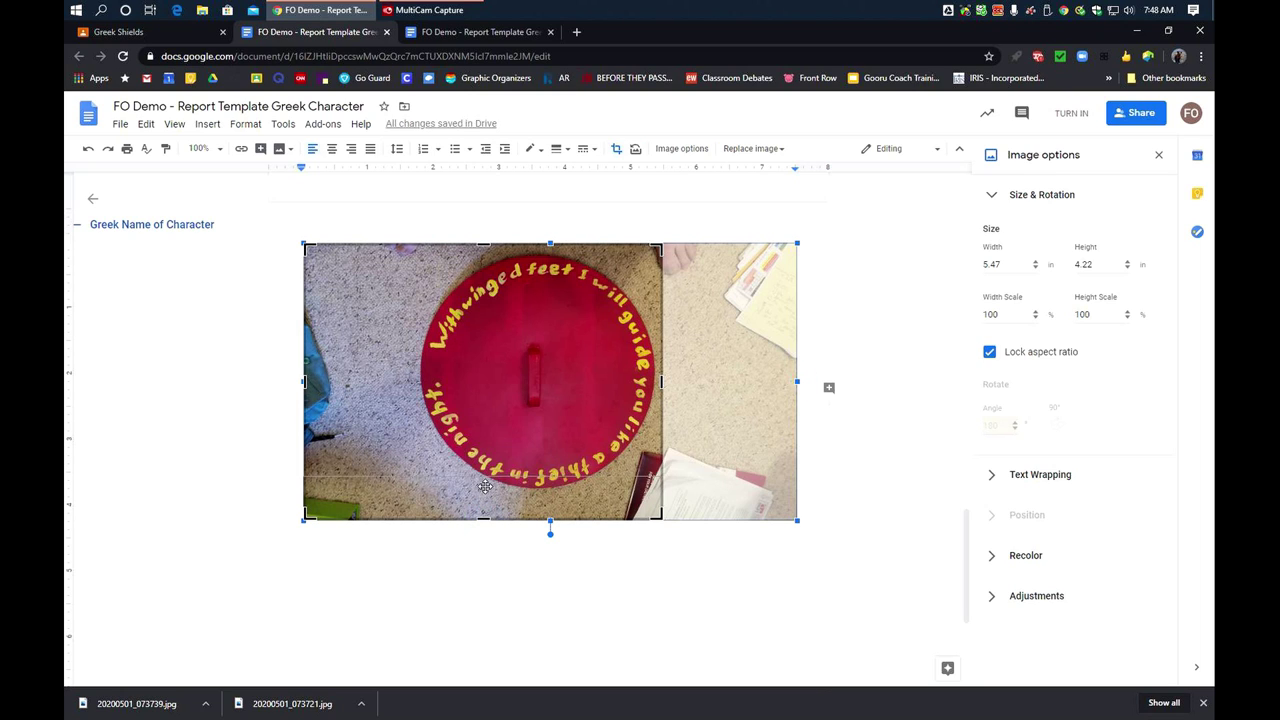
pyautogui.moveTo(485, 508); pyautogui.dragTo(486, 486)
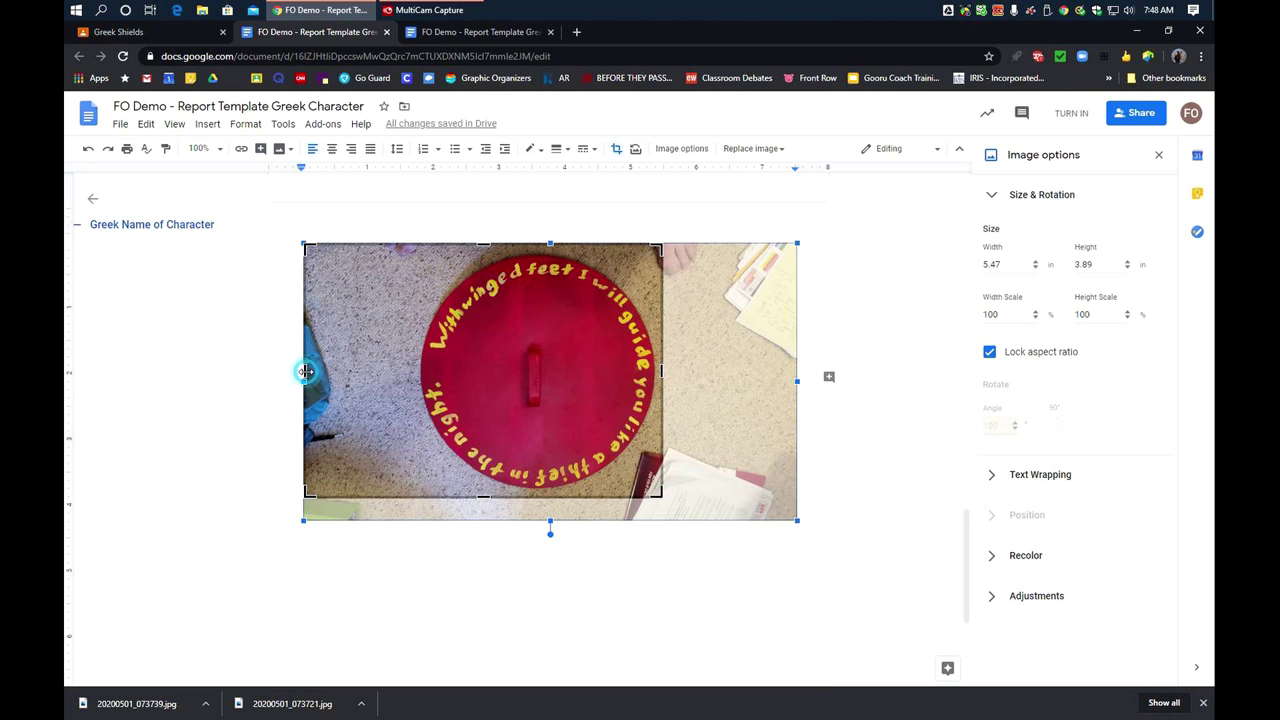
pyautogui.moveTo(407, 381); pyautogui.dragTo(409, 380)
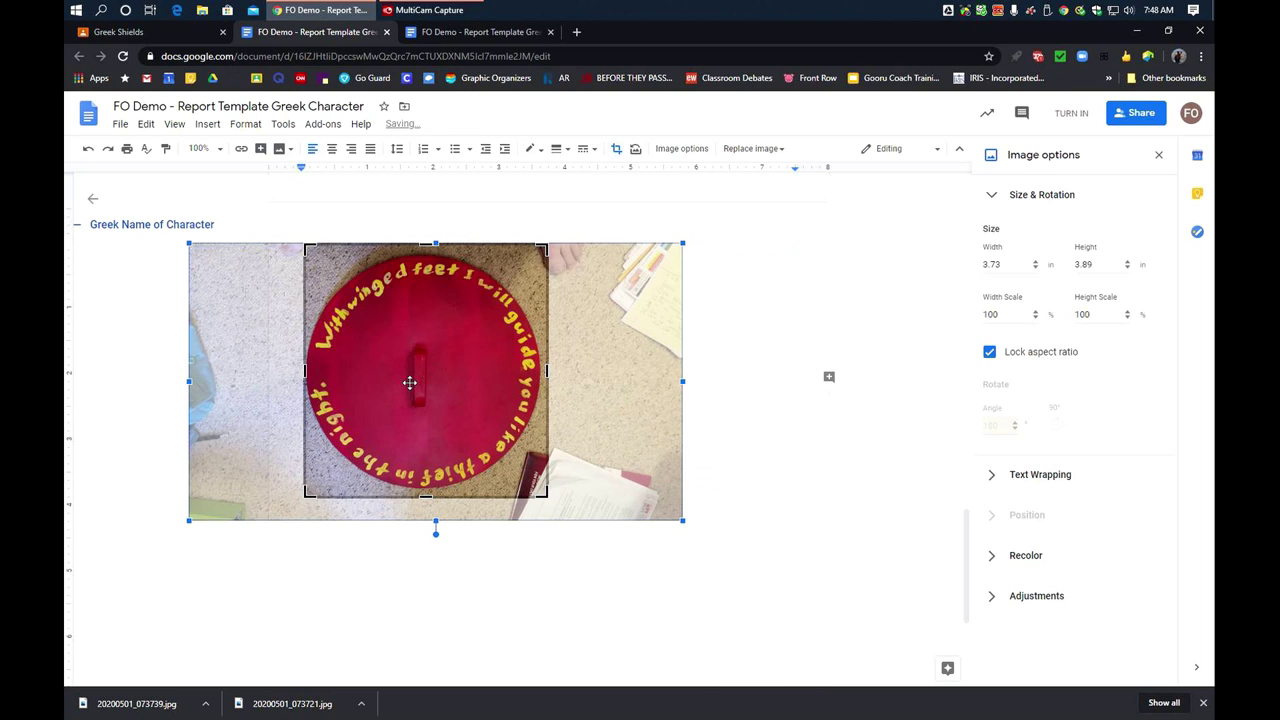
# - Apply the crop and enlarge the red shield photo proportionally to 7.29 × 7.59 in
pyautogui.click(745, 343)
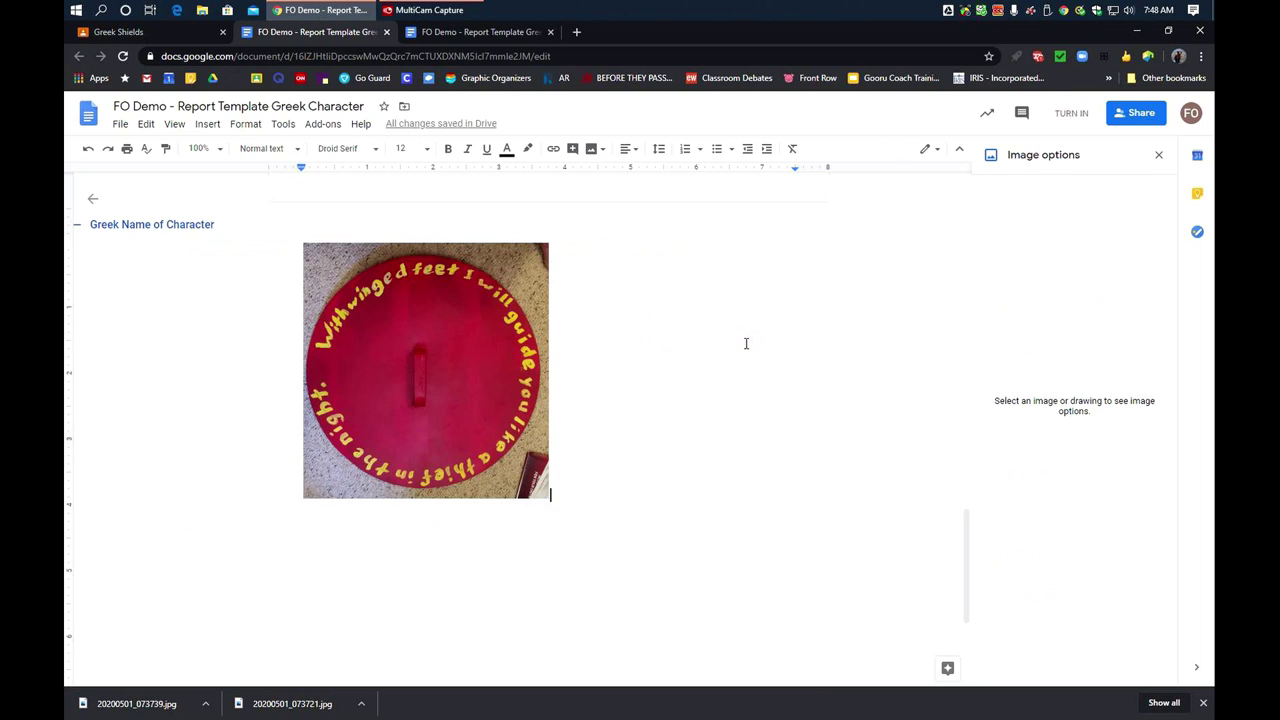
pyautogui.click(468, 409)
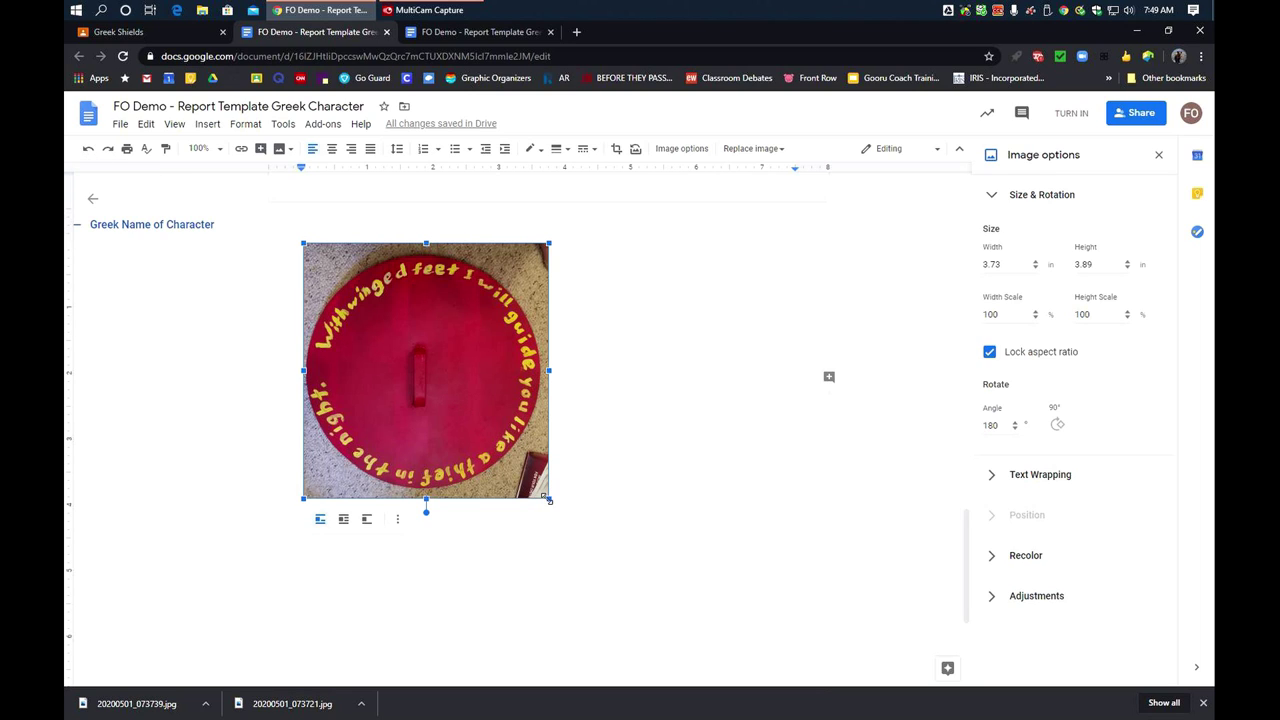
pyautogui.moveTo(548, 499); pyautogui.dragTo(781, 629)
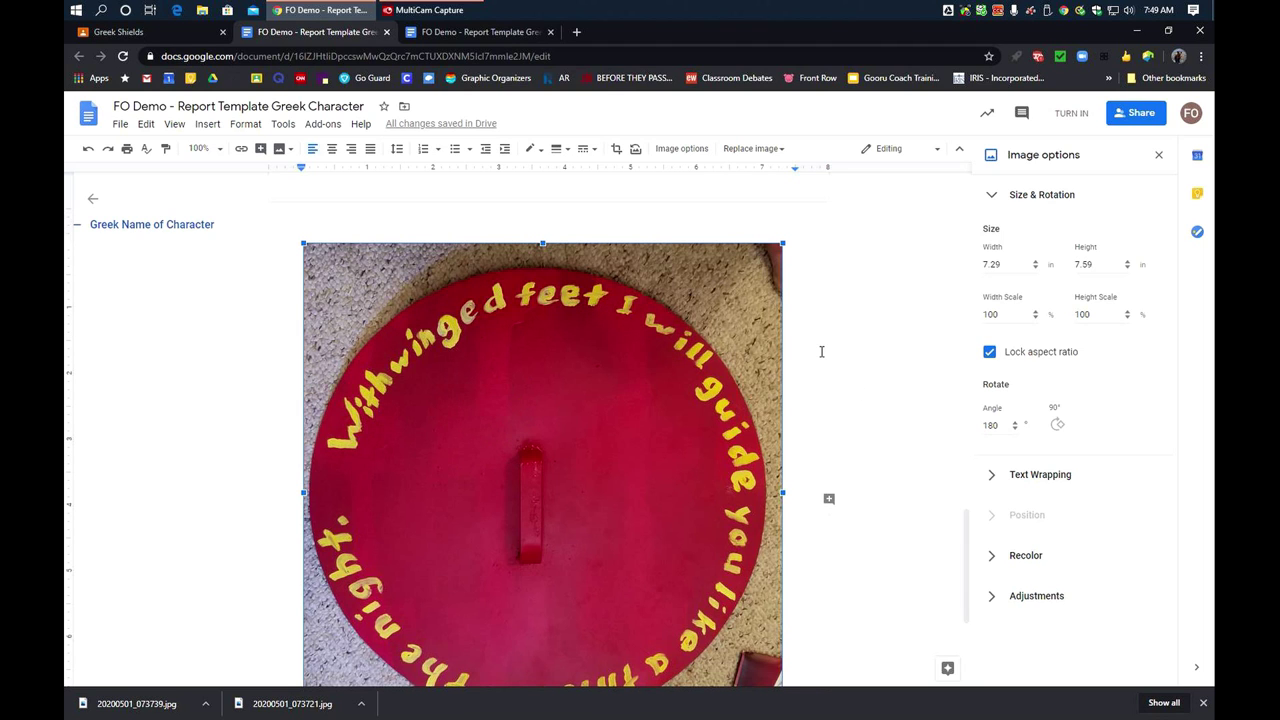
# - Return to the top of the report and switch to the Greek Shields Classroom assignment
pyautogui.scroll(-6, 821, 351)
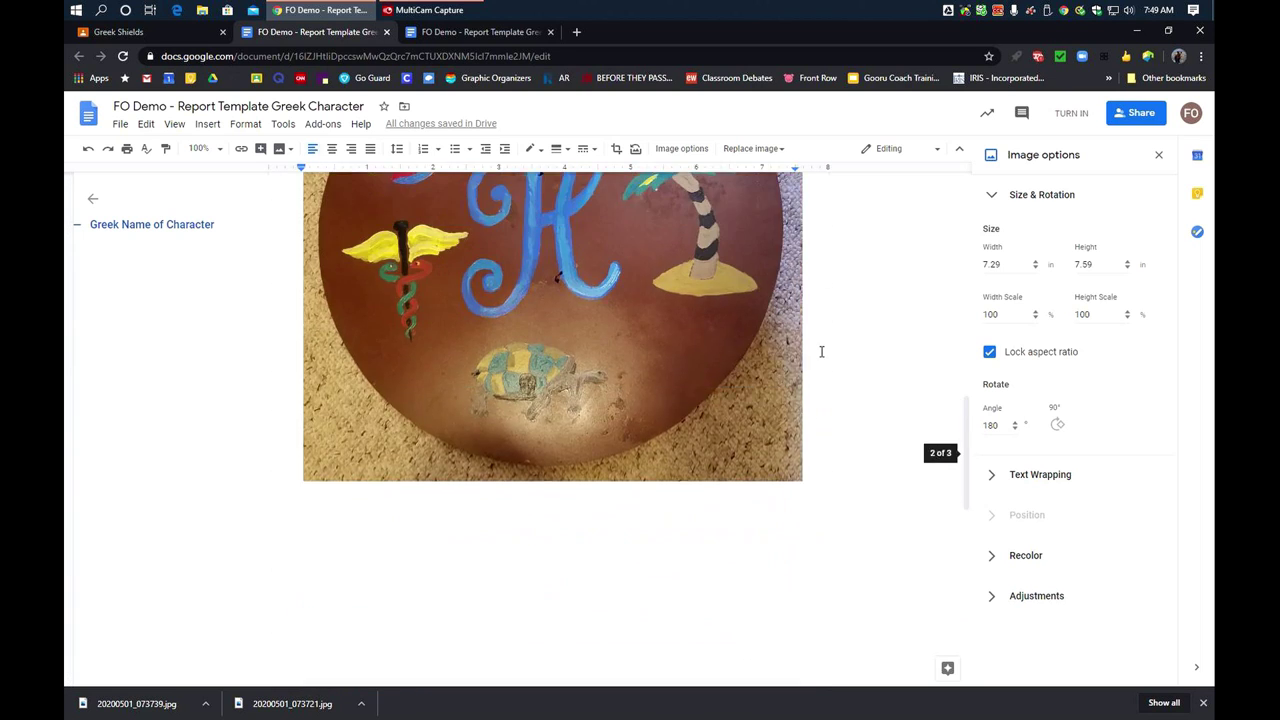
pyautogui.hotkey('ctrl', 'Home')
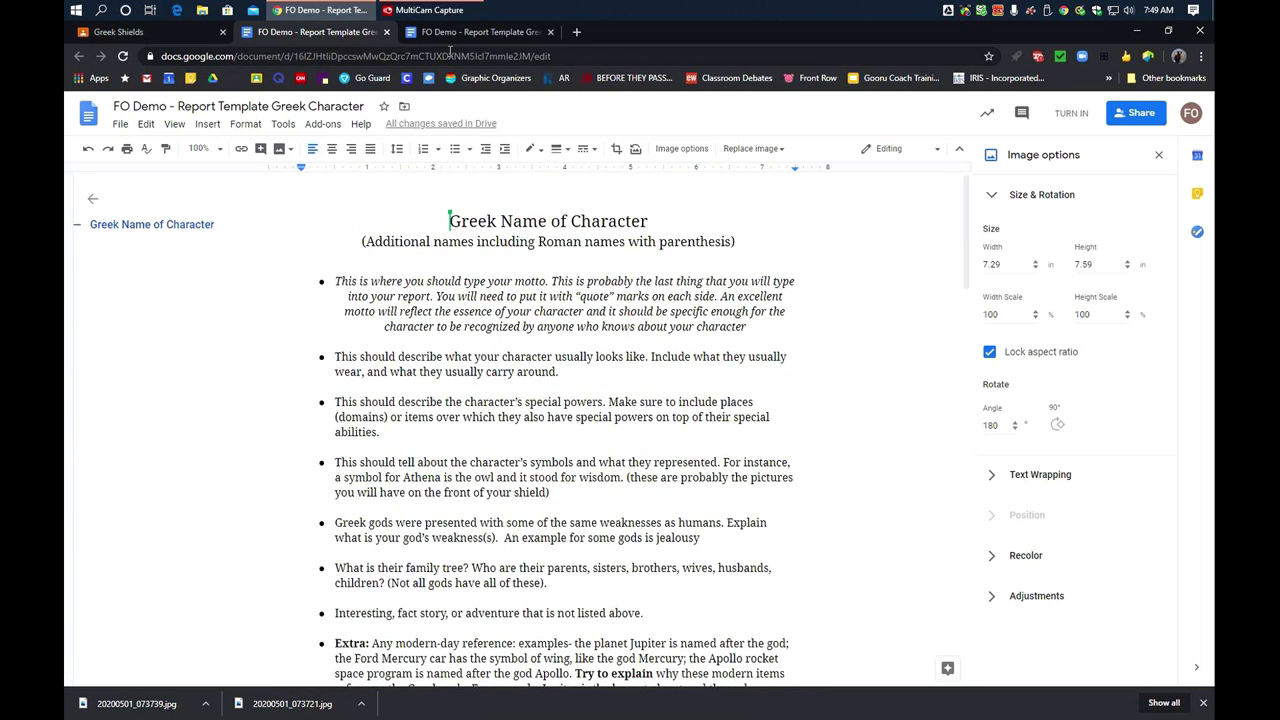
pyautogui.click(131, 36)
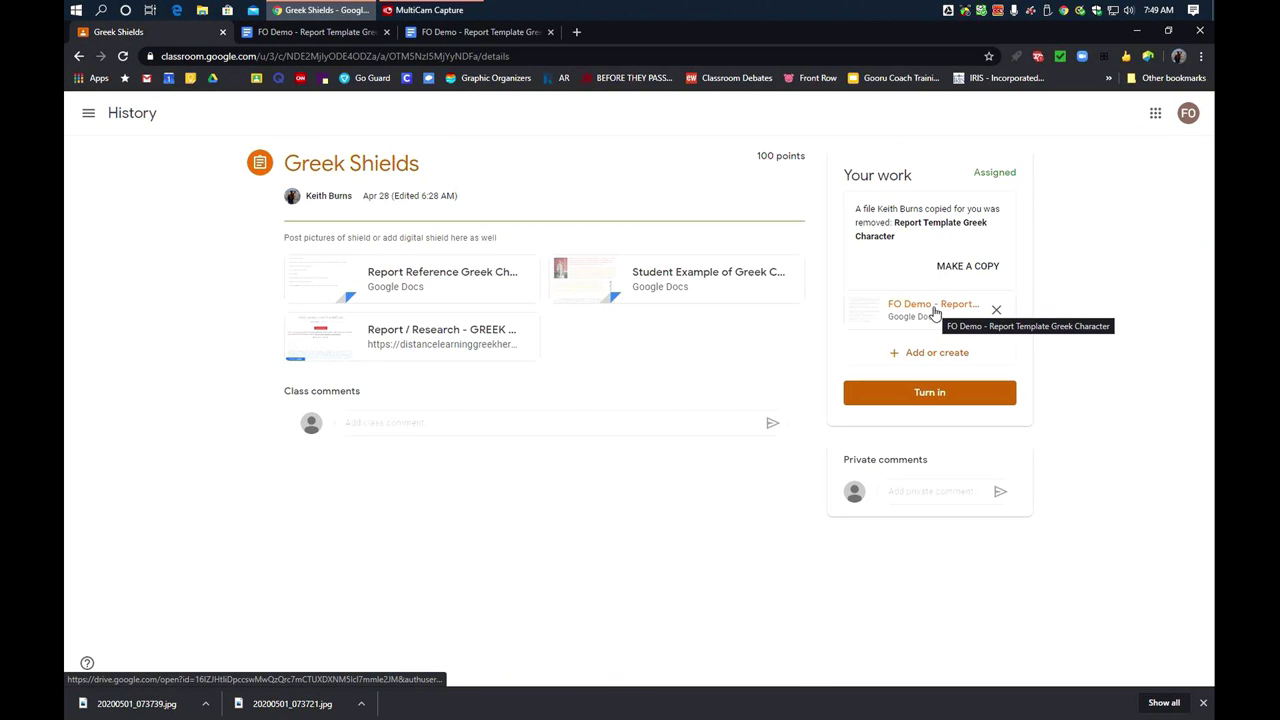
# - Turn in the FO Demo report for Greek Shields and confirm the submission
pyautogui.click(935, 393)
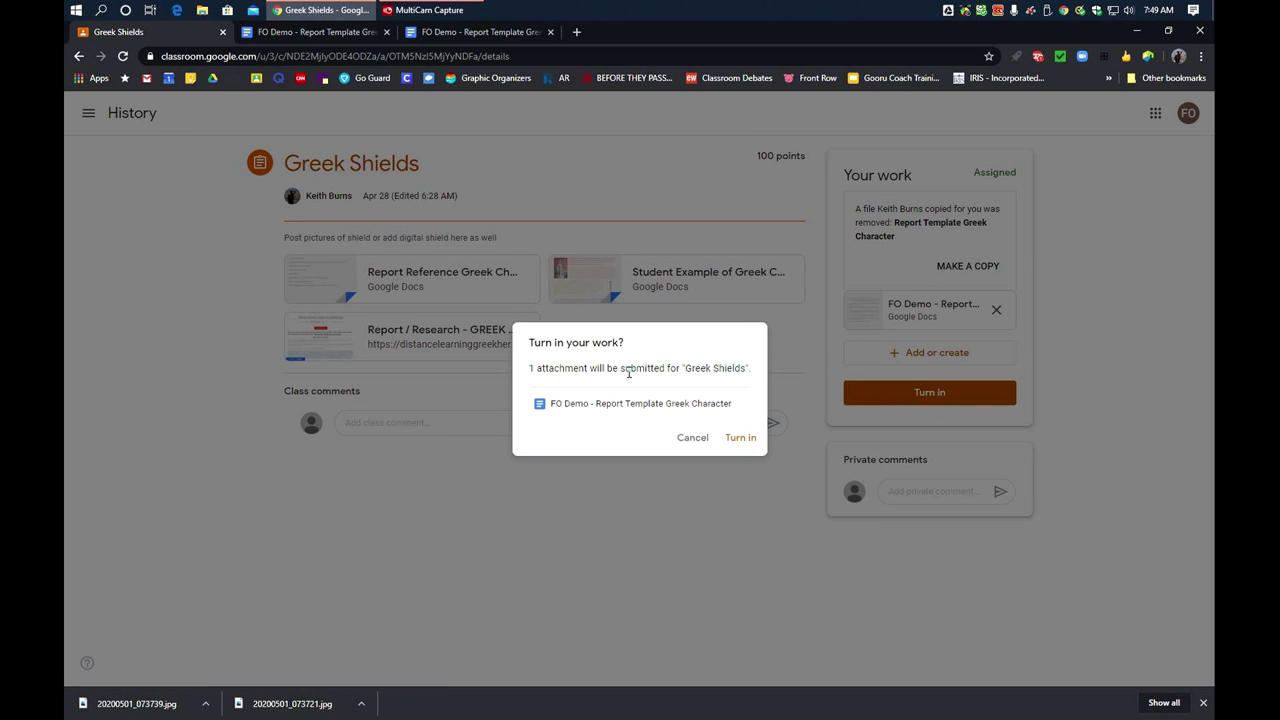
pyautogui.click(741, 440)
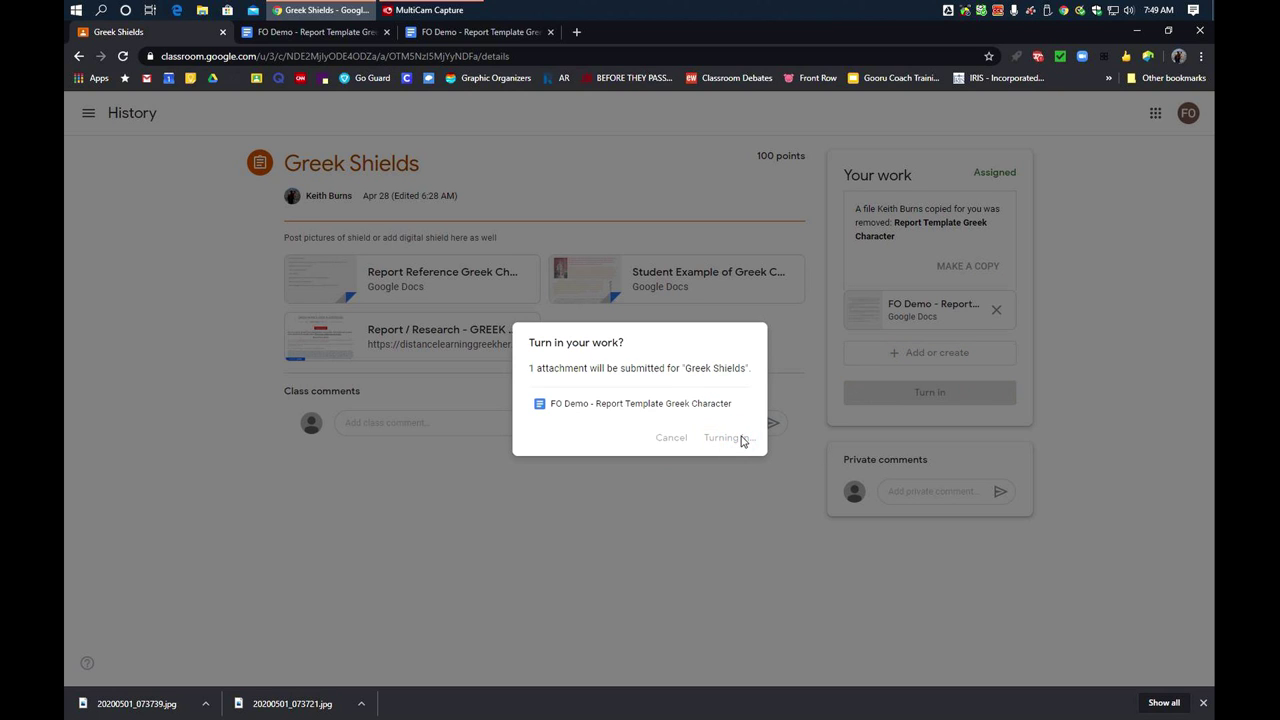